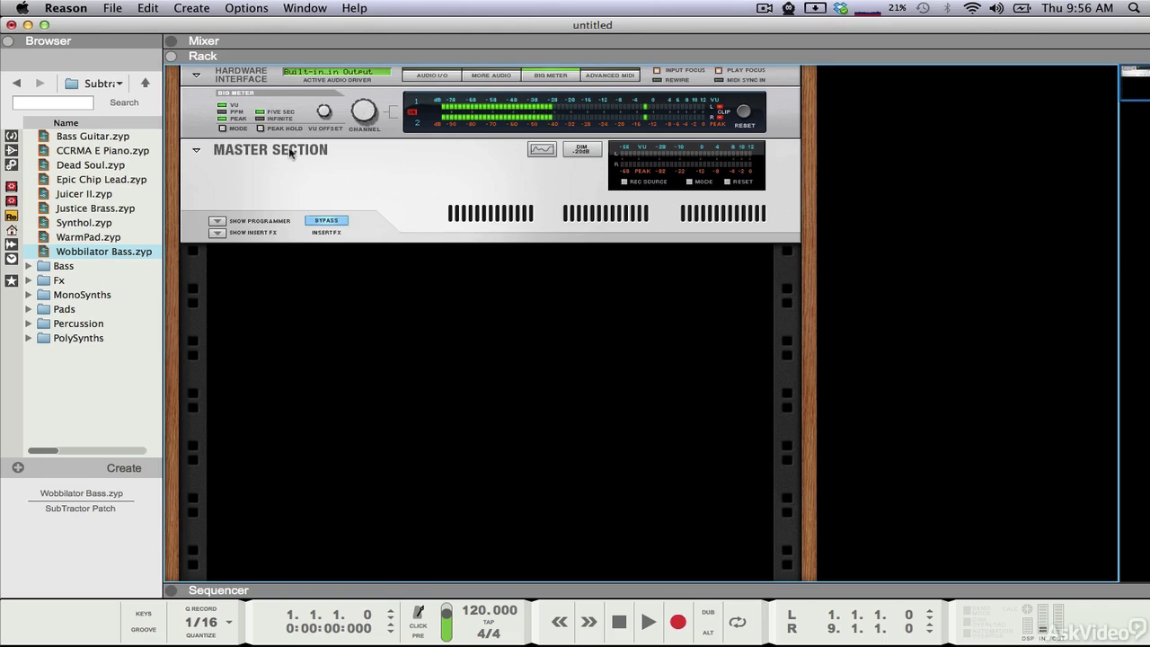
Add a Combinator 1 device with its Init Patch from the rack's Utilities menu
{"action": "left_click", "coordinate": [192, 8]}
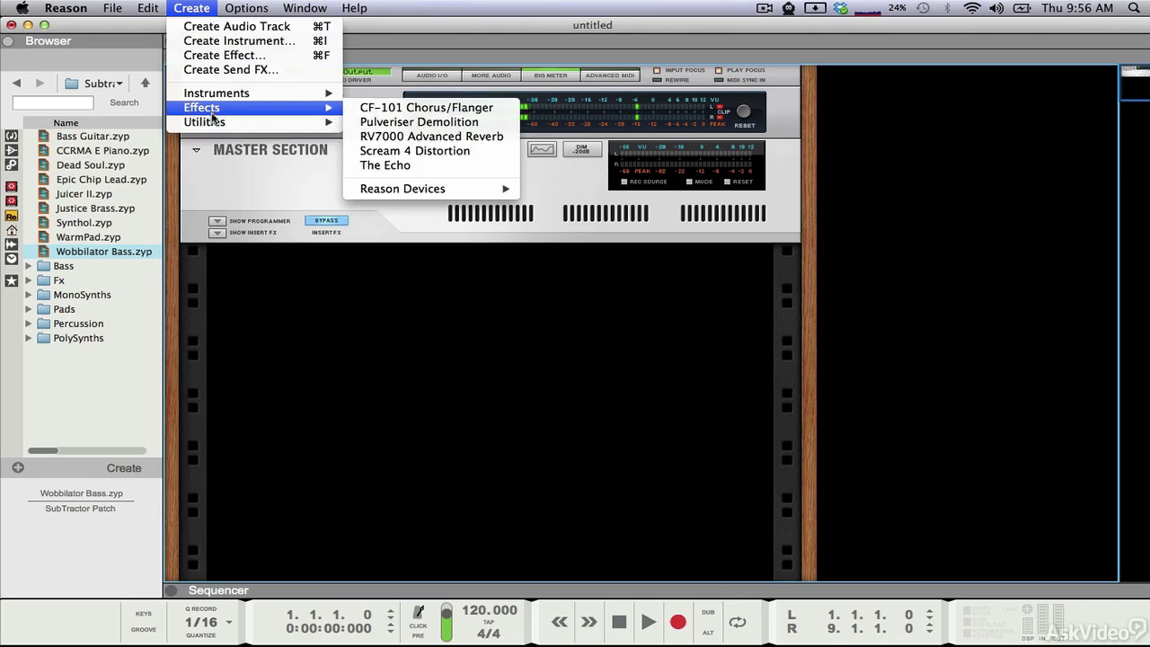
{"action": "mouse_move", "coordinate": [214, 123]}
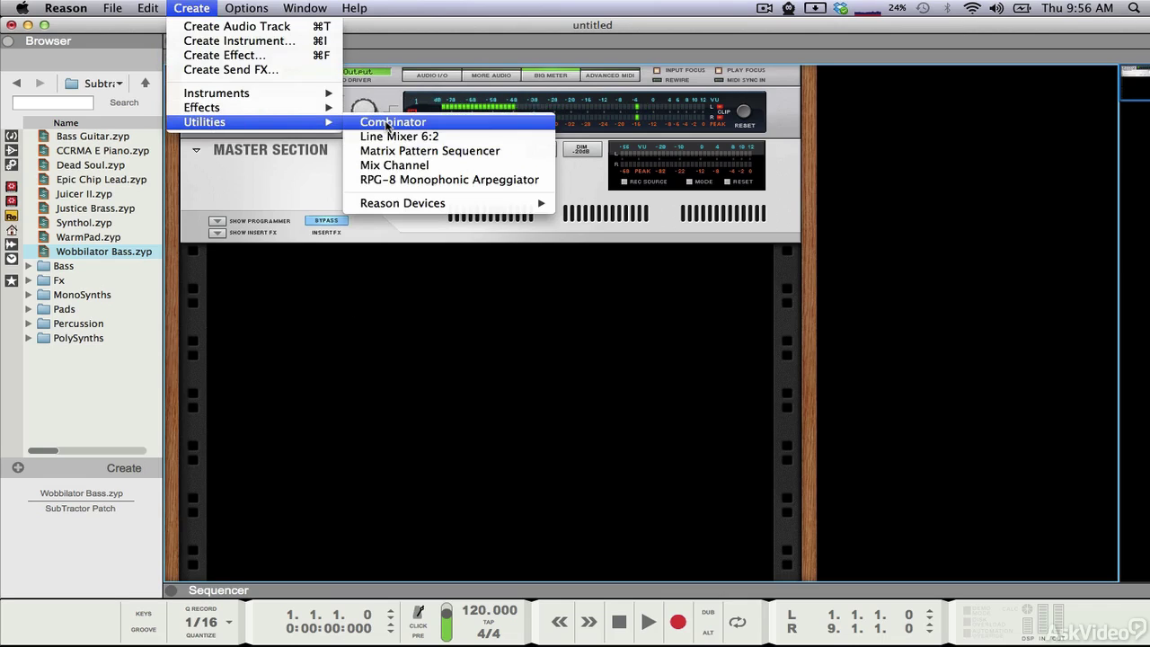
{"action": "left_click", "coordinate": [368, 396]}
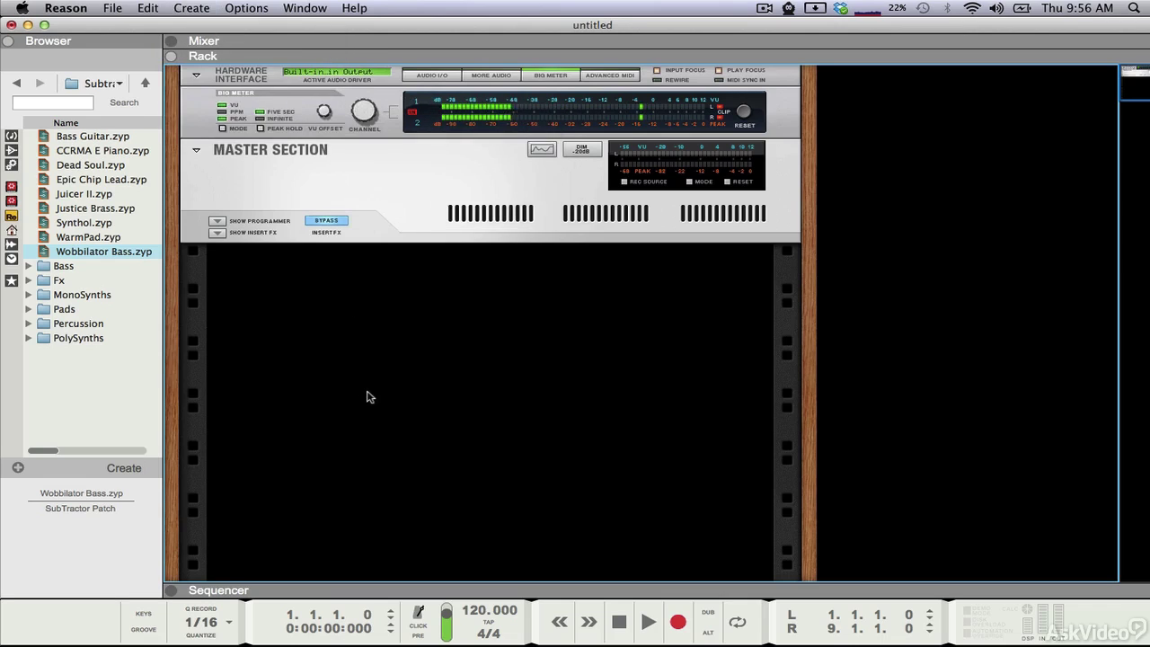
{"action": "right_click", "coordinate": [411, 327]}
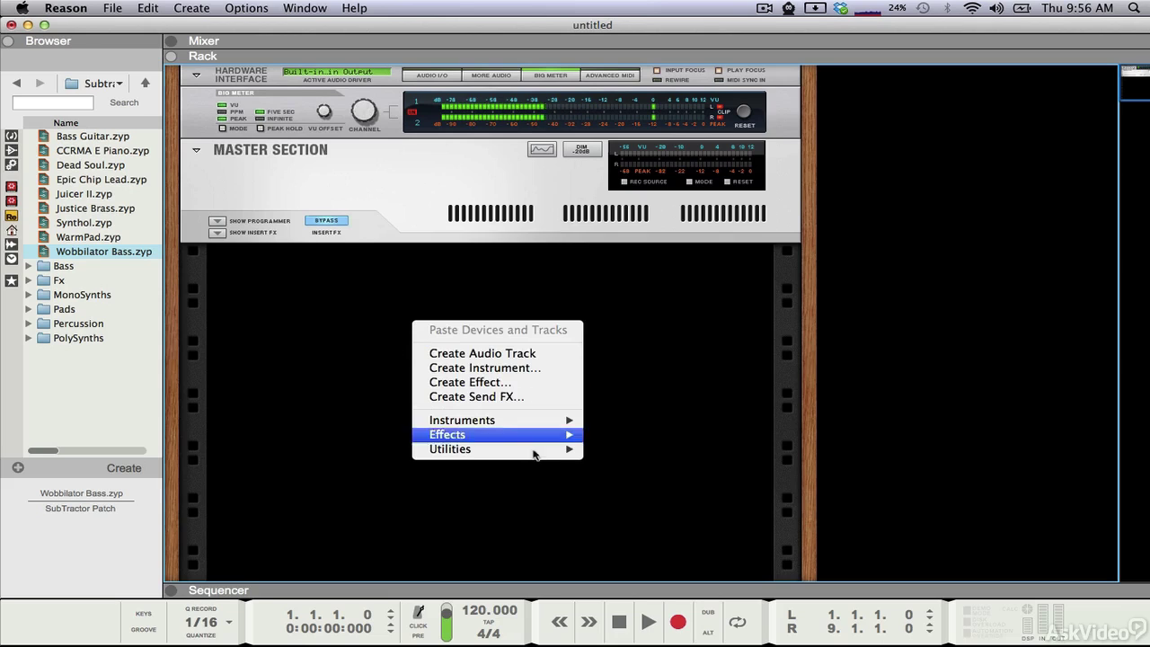
{"action": "mouse_move", "coordinate": [528, 452]}
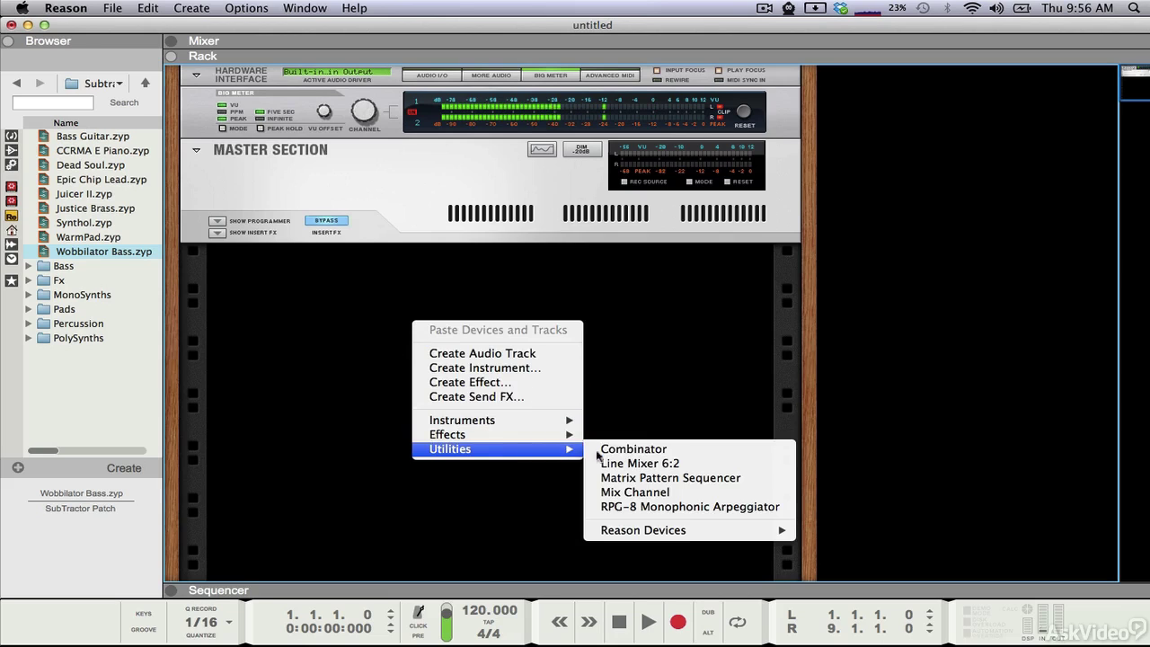
{"action": "left_click", "coordinate": [618, 452]}
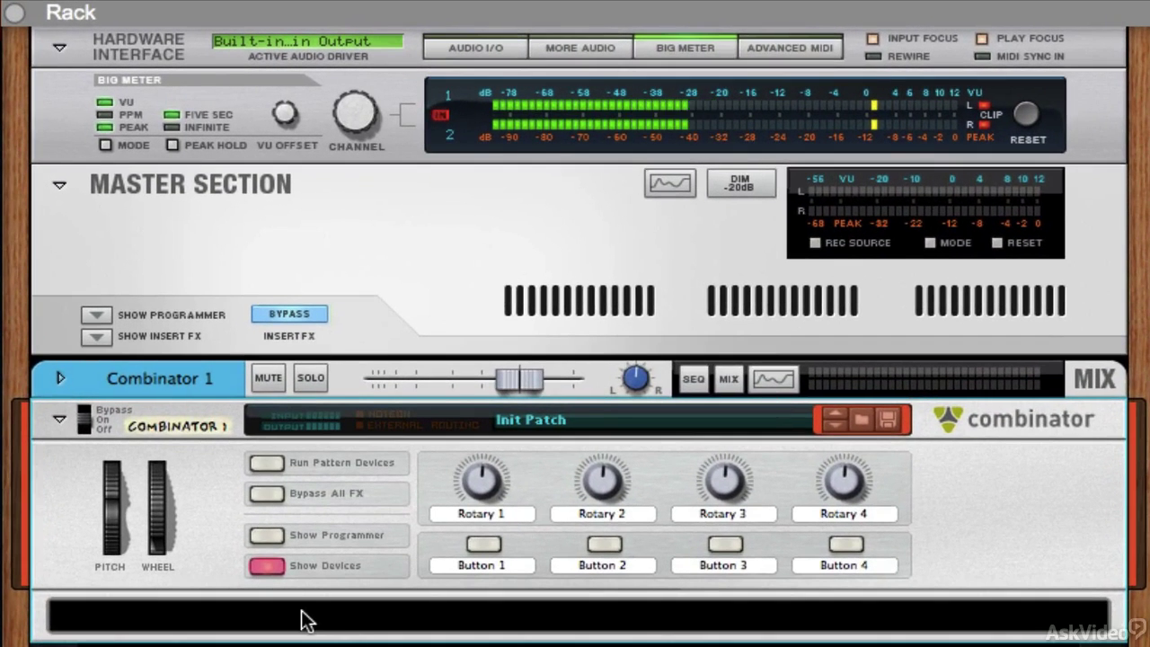
Toggle the Combinator's Show Devices off and on, then set the insertion point inside it
{"action": "left_click", "coordinate": [267, 566]}
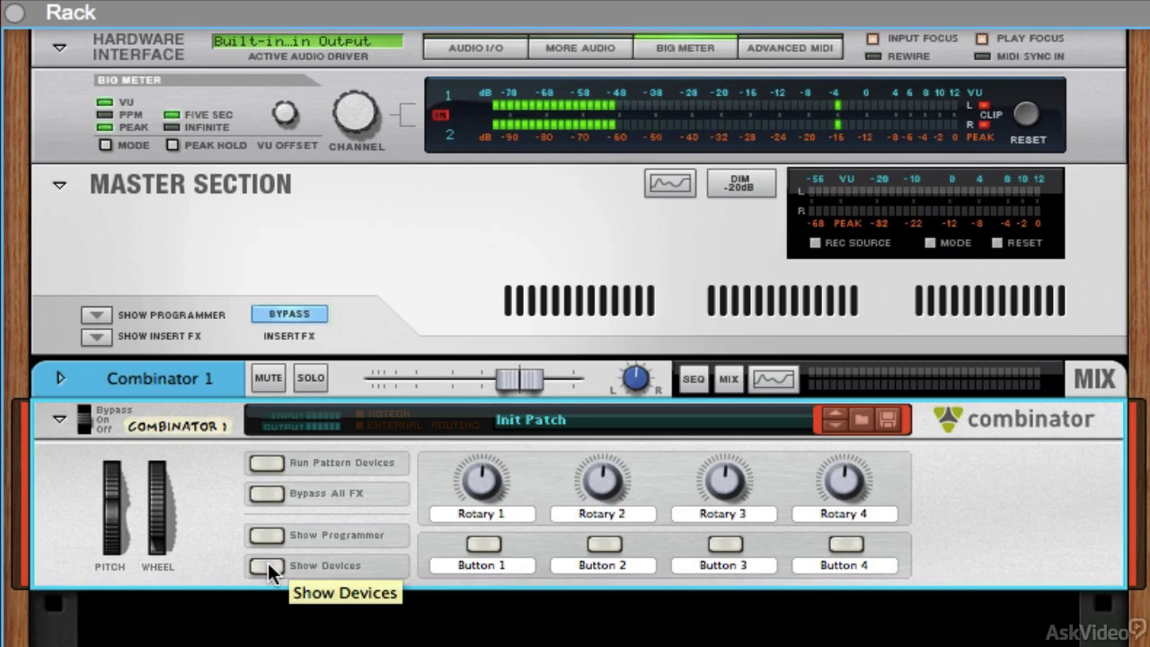
{"action": "left_click", "coordinate": [267, 566]}
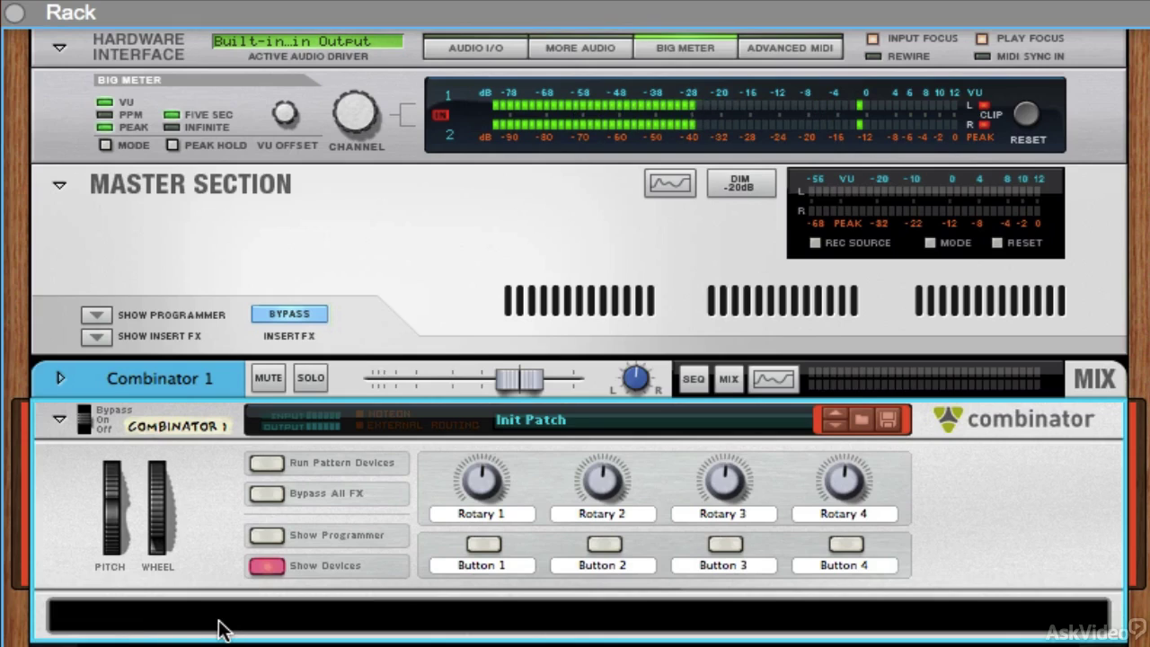
{"action": "left_click", "coordinate": [306, 629]}
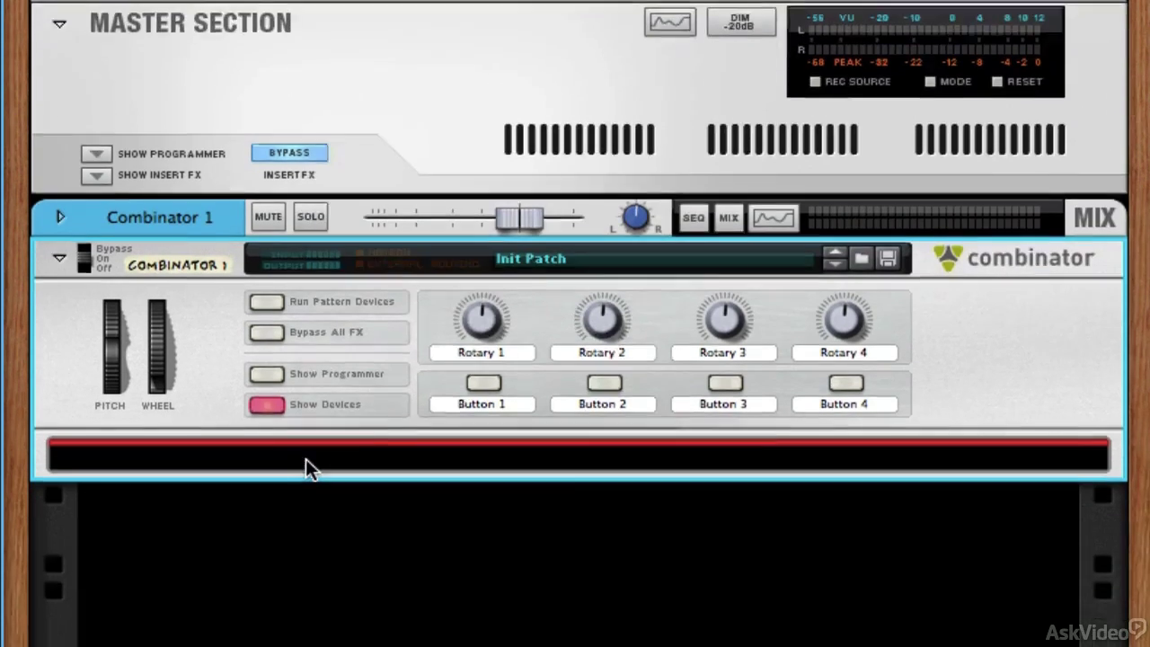
{"action": "right_click", "coordinate": [306, 629]}
Insert a SubTractor with the Bass Guitar patch into Combinator 1, then hide its devices
{"action": "mouse_move", "coordinate": [366, 286]}
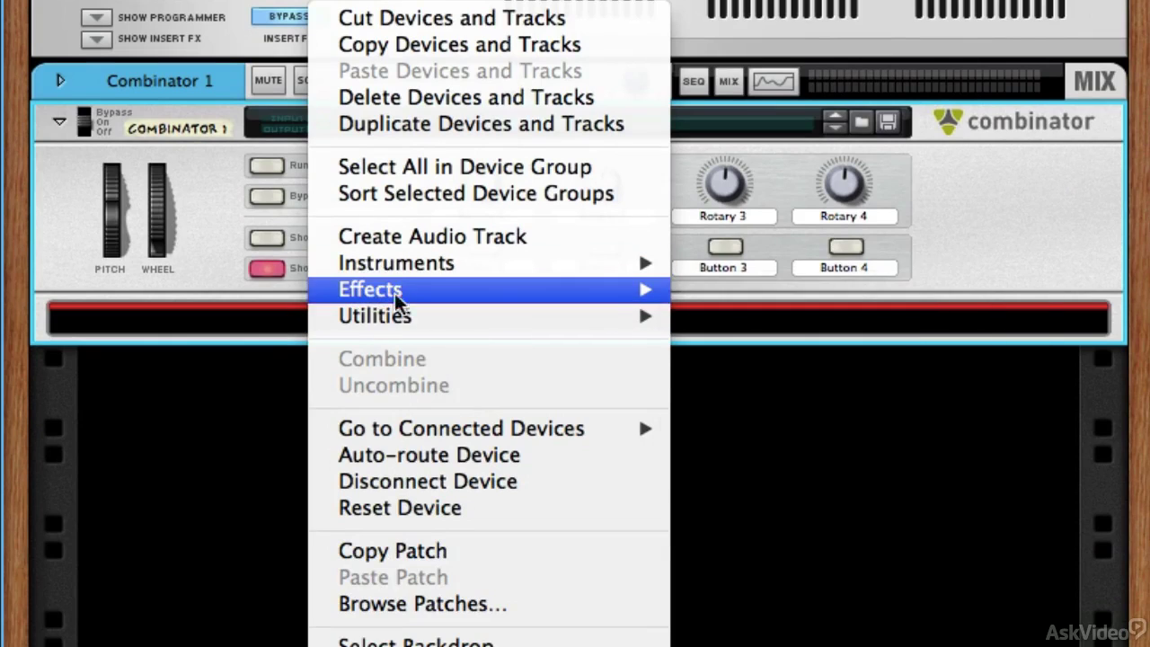
{"action": "mouse_move", "coordinate": [392, 320]}
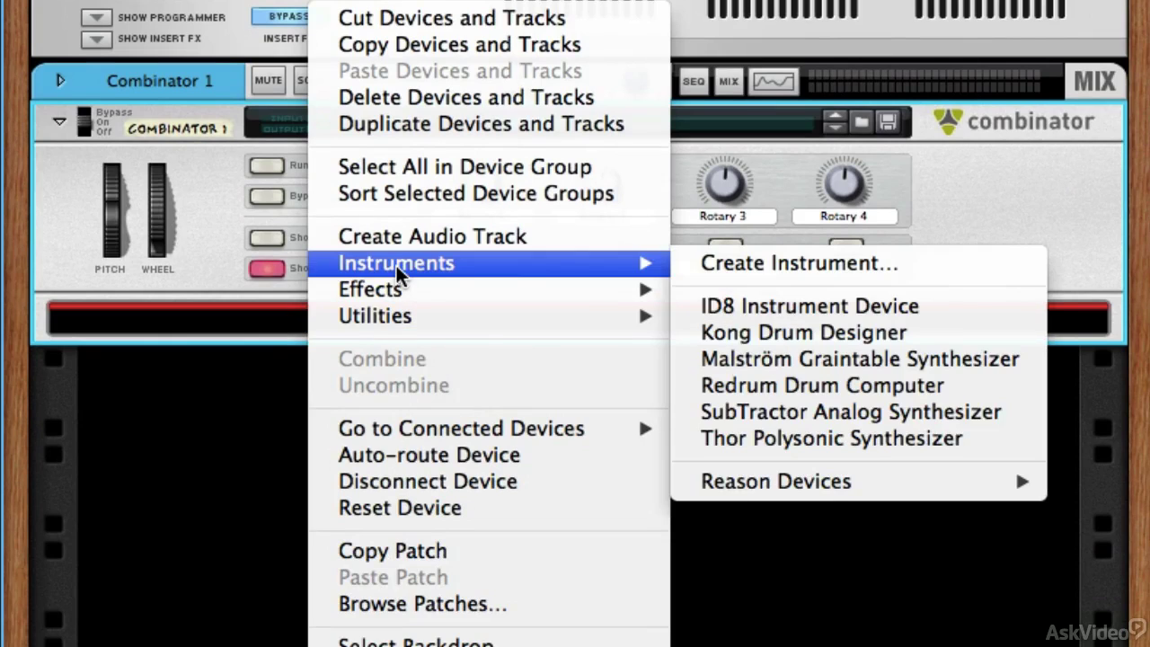
{"action": "mouse_move", "coordinate": [626, 278]}
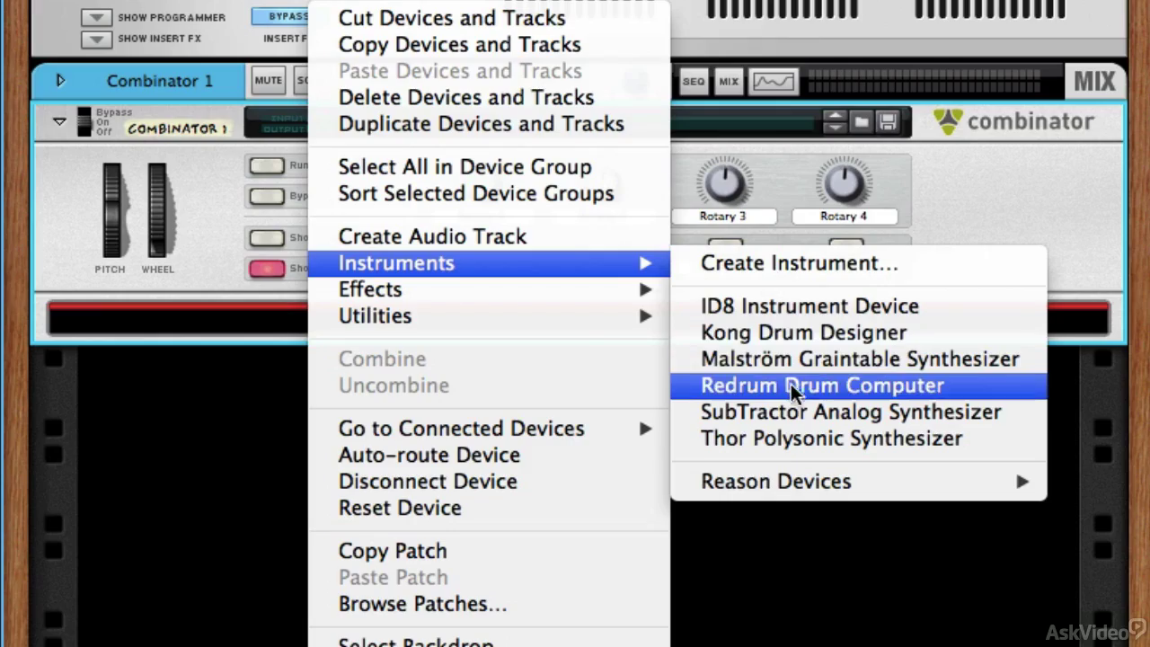
{"action": "left_click", "coordinate": [795, 410]}
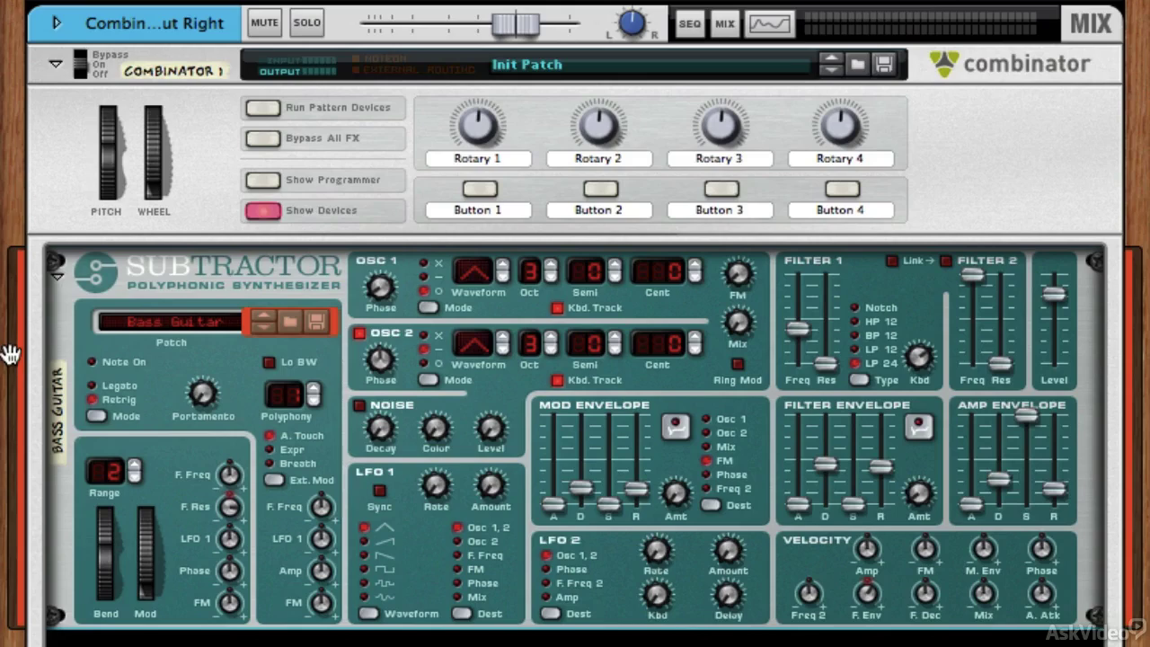
{"action": "left_click", "coordinate": [274, 211]}
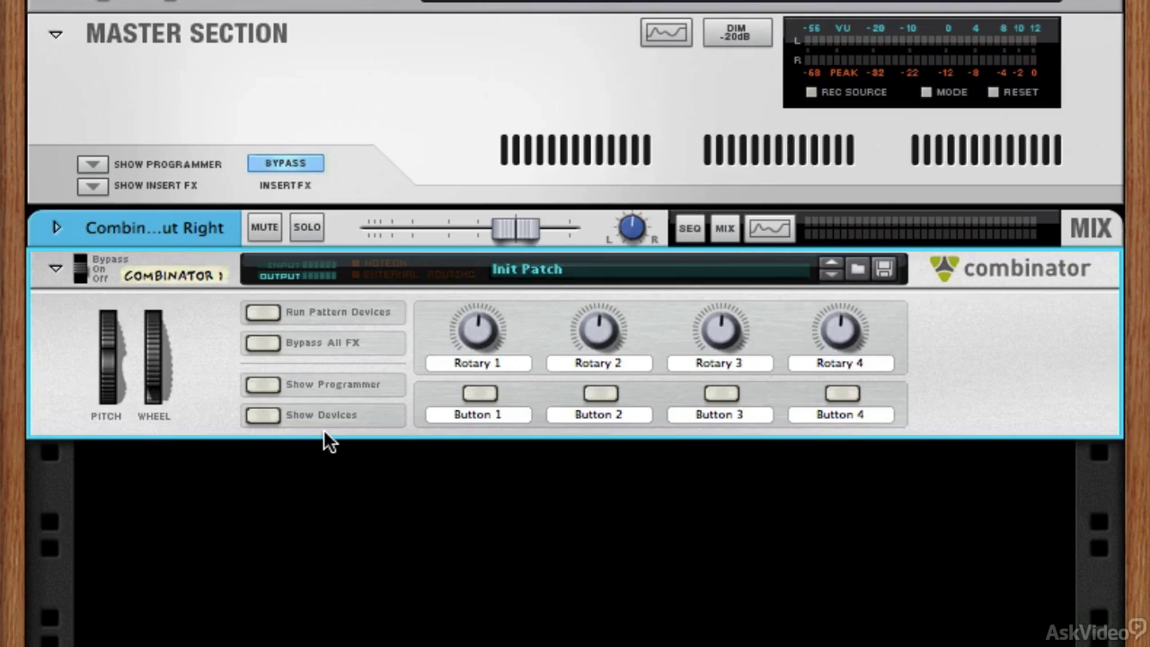
Turn Show Devices back on and scroll down to the Bass Guitar SubTractor panel
{"action": "left_click", "coordinate": [263, 414]}
{"action": "scroll", "coordinate": [318, 424], "scroll_direction": "down", "scroll_amount": 5}
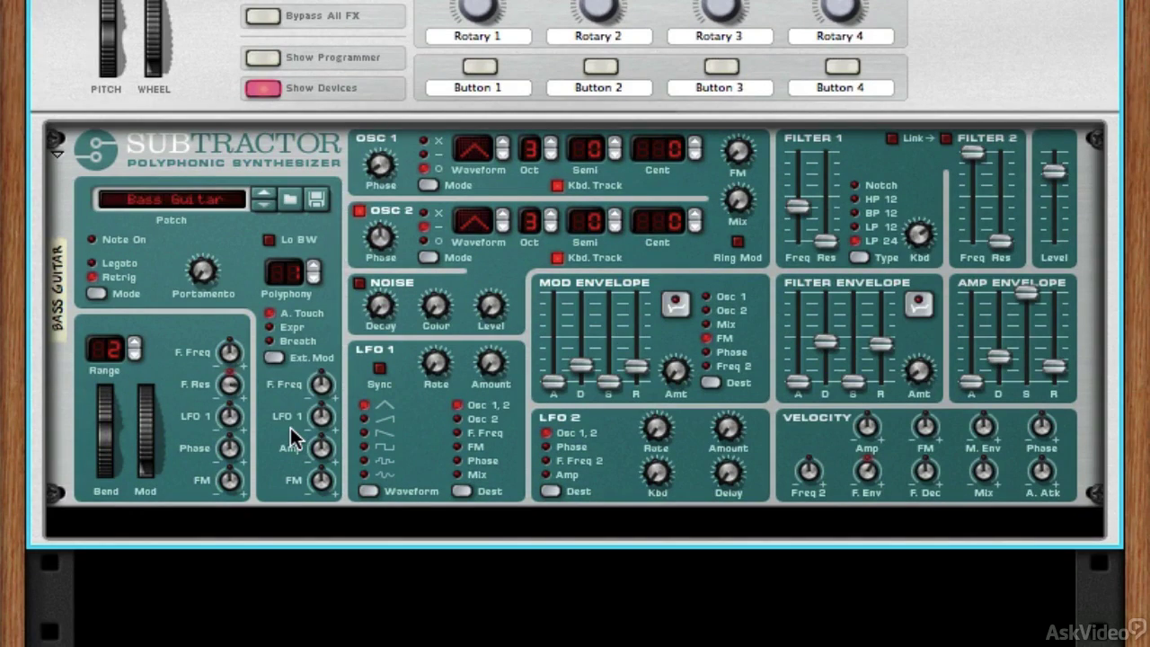
Insert a Malström Graintable Synthesizer with the Vesper patch beneath the SubTractor
{"action": "right_click", "coordinate": [257, 524]}
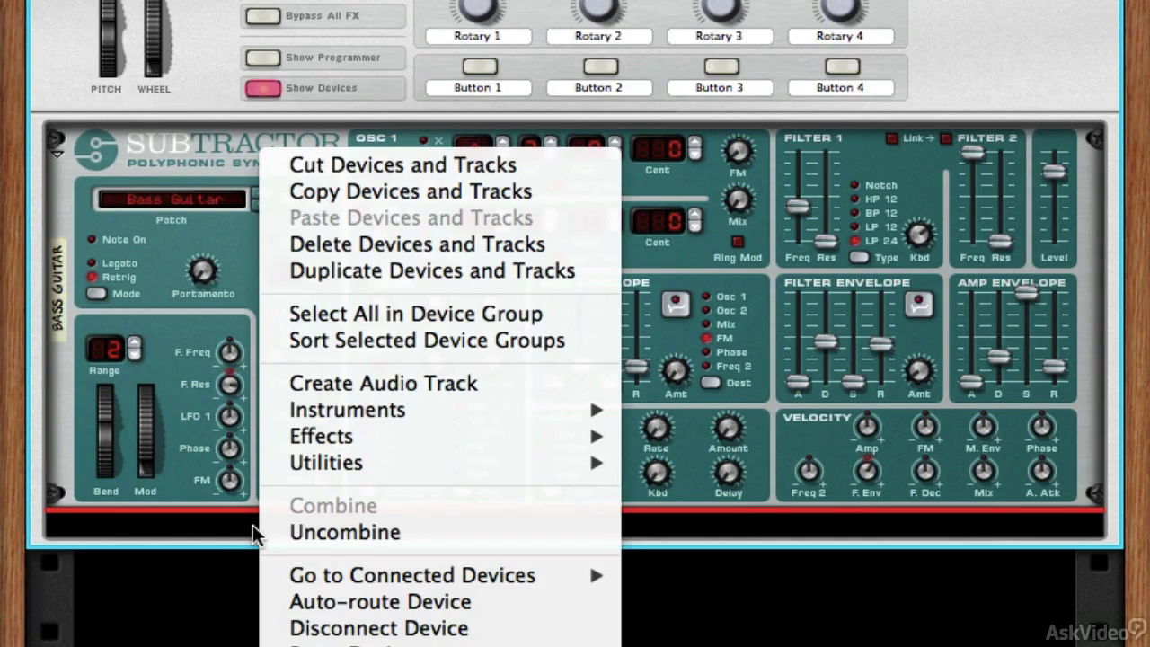
{"action": "mouse_move", "coordinate": [368, 445]}
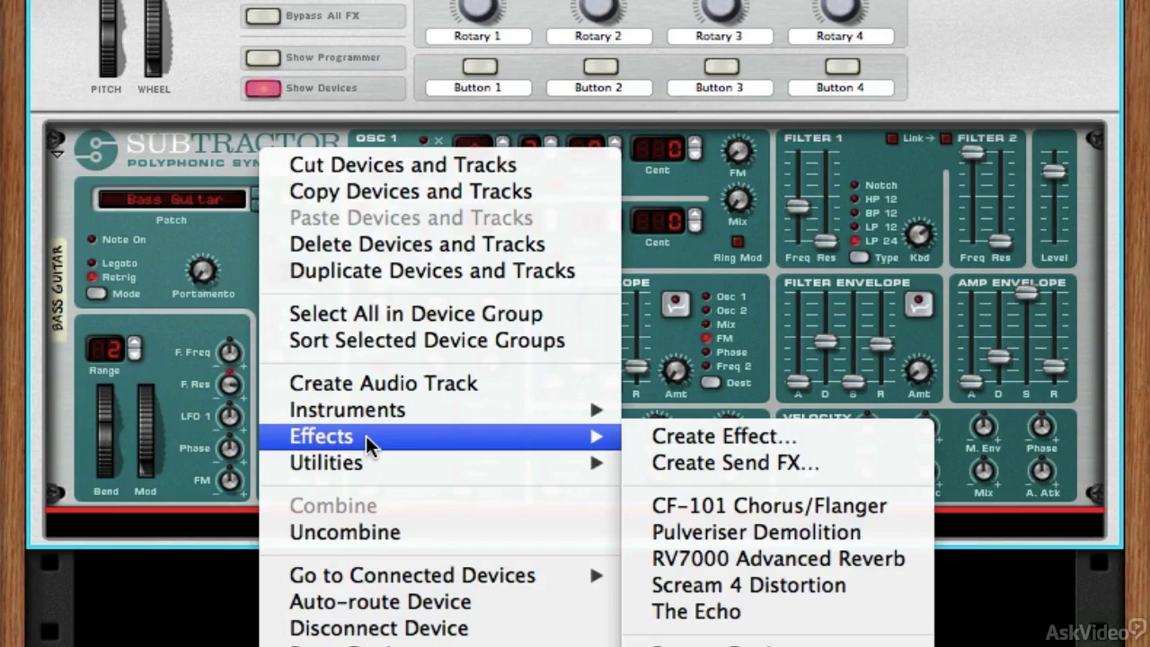
{"action": "mouse_move", "coordinate": [593, 411]}
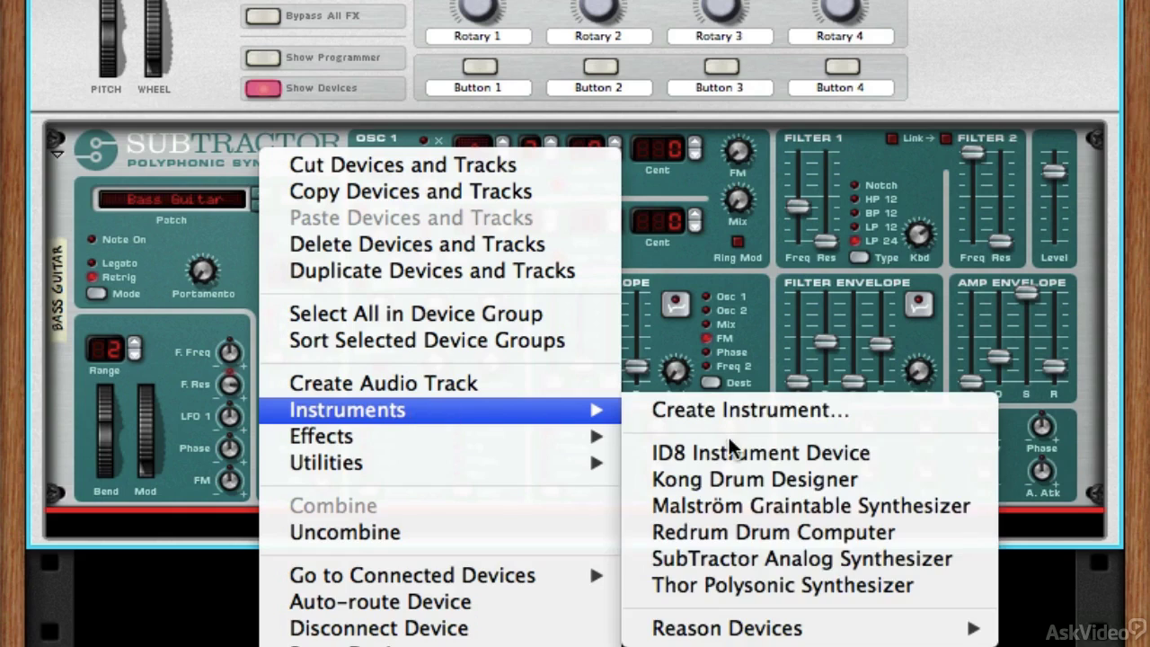
{"action": "left_click", "coordinate": [728, 504]}
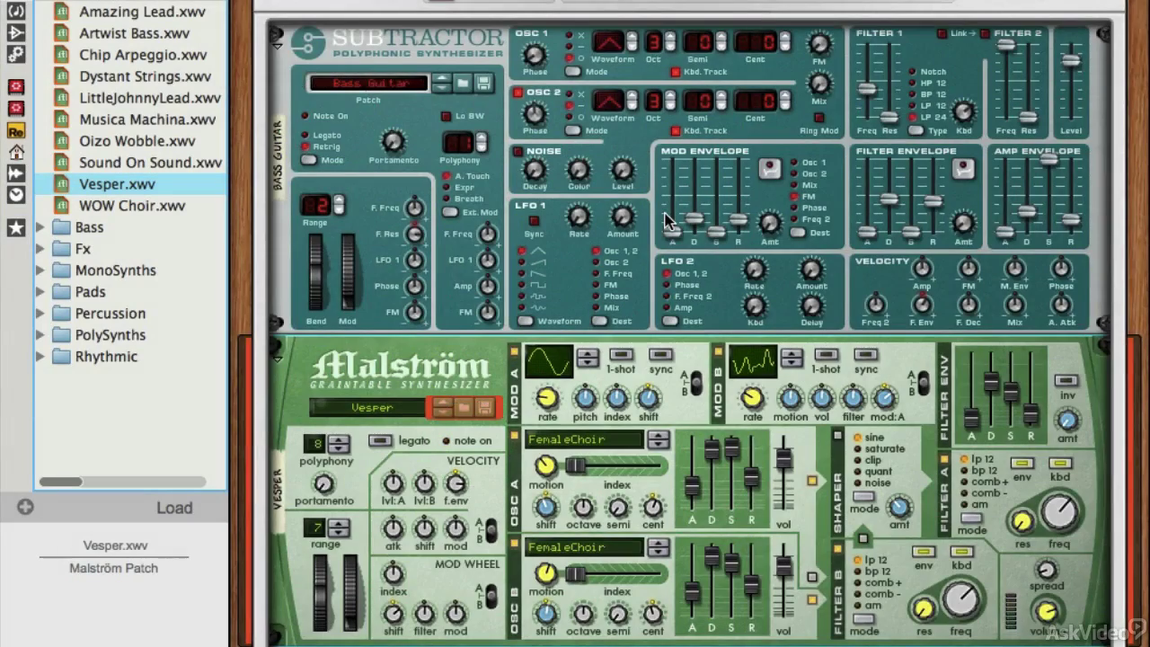
Scroll down and flip the rack to its rear view with Tab to see jacks and cables
{"action": "scroll", "coordinate": [669, 220], "scroll_direction": "down", "scroll_amount": 1}
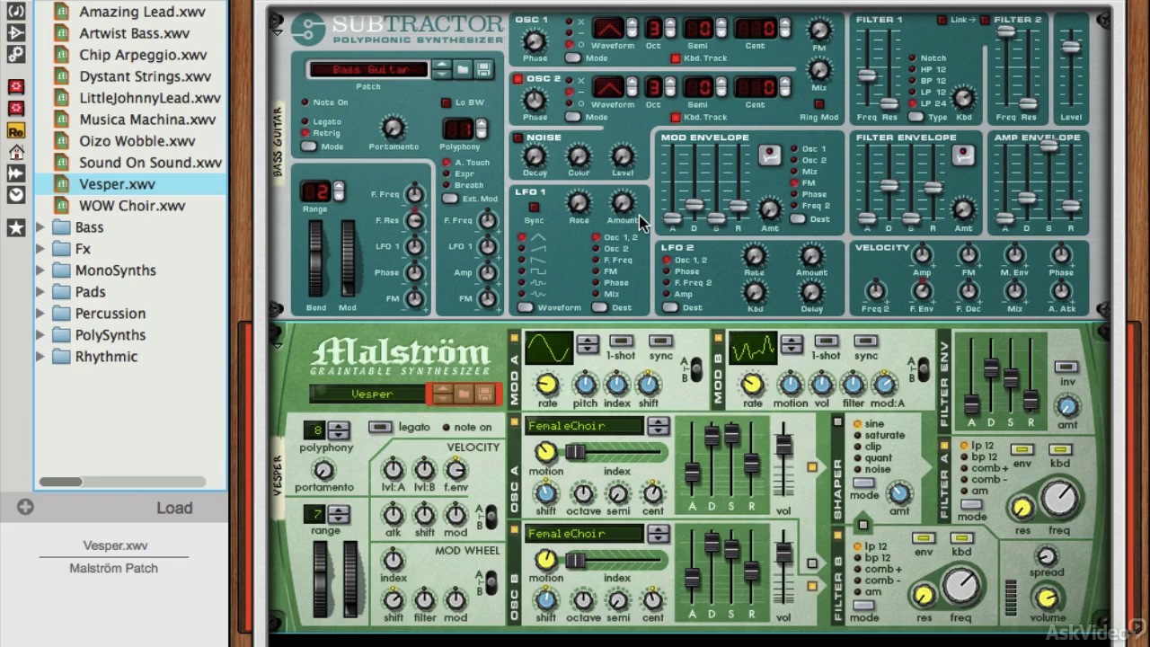
{"action": "key", "text": "Tab"}
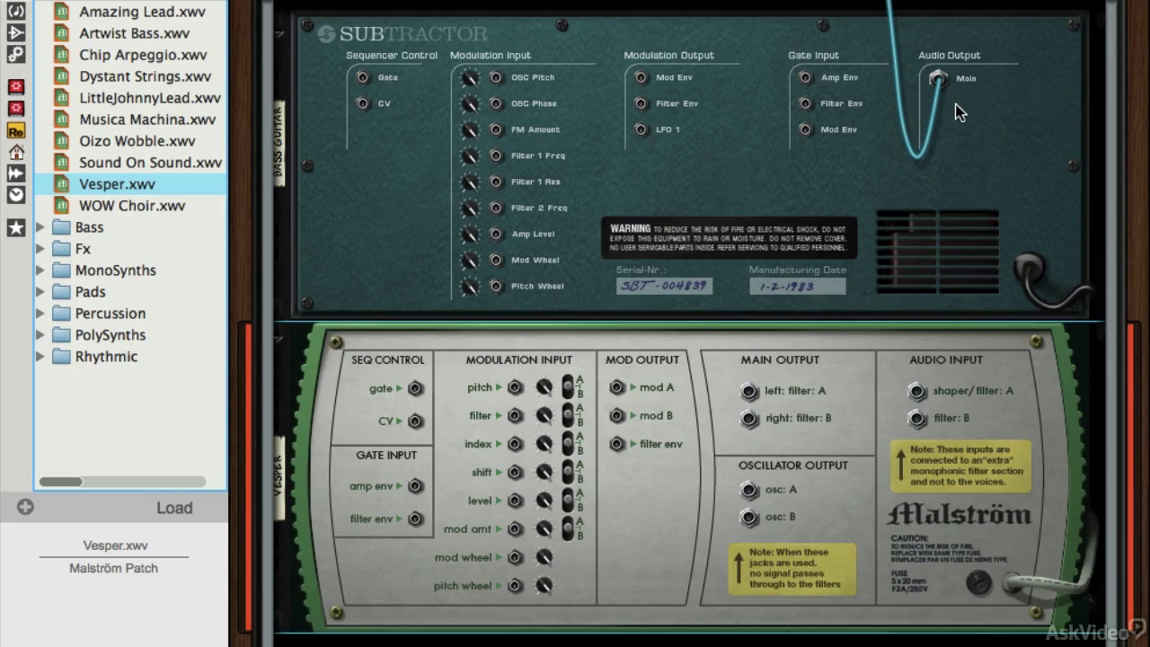
Inspect the rear cabling, then flip back to the front panels and clear the Malström selection
{"action": "scroll", "coordinate": [960, 111], "scroll_direction": "up", "scroll_amount": 3}
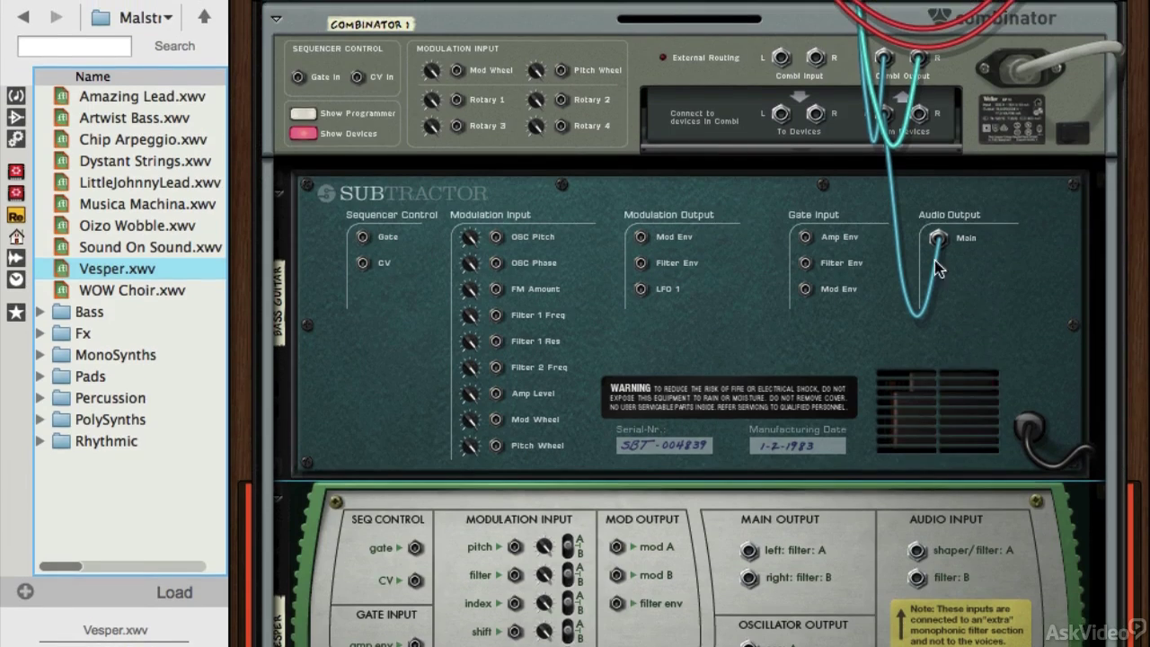
{"action": "scroll", "coordinate": [937, 268], "scroll_direction": "down", "scroll_amount": 3}
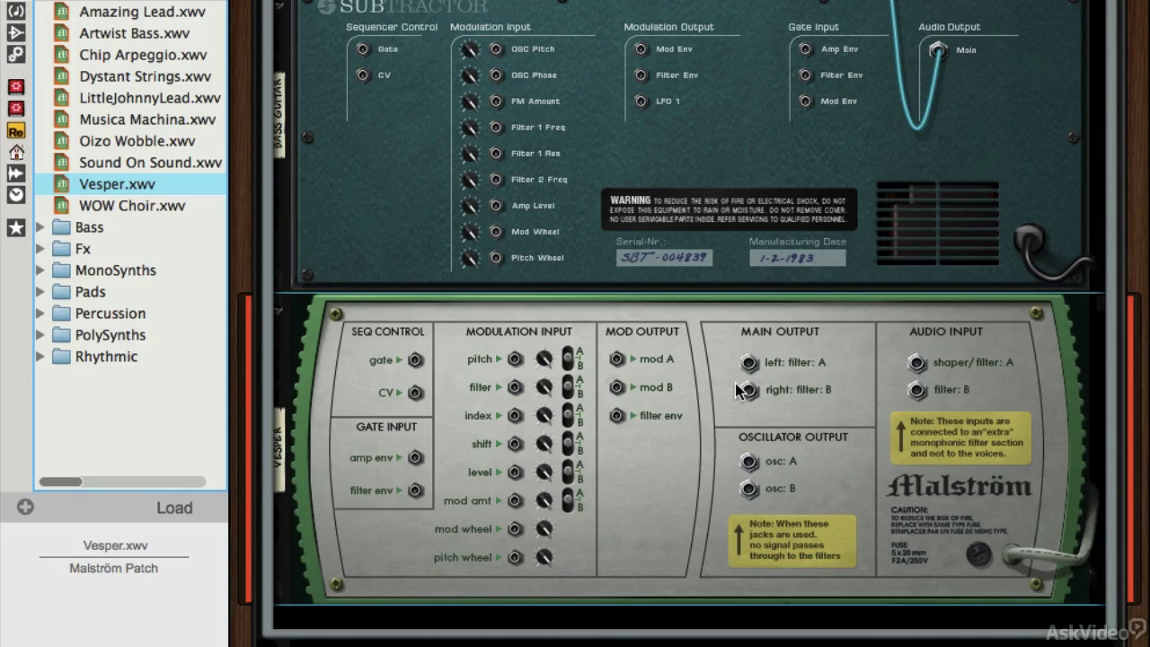
{"action": "scroll", "coordinate": [736, 385], "scroll_direction": "up", "scroll_amount": 3}
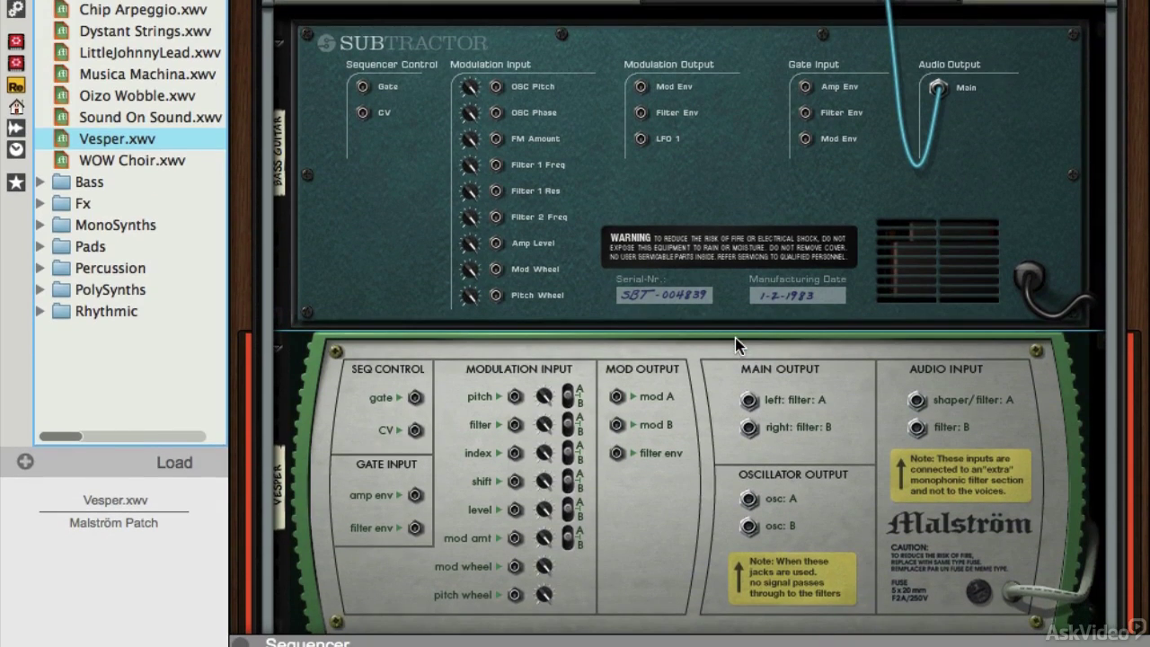
{"action": "key", "text": "Tab"}
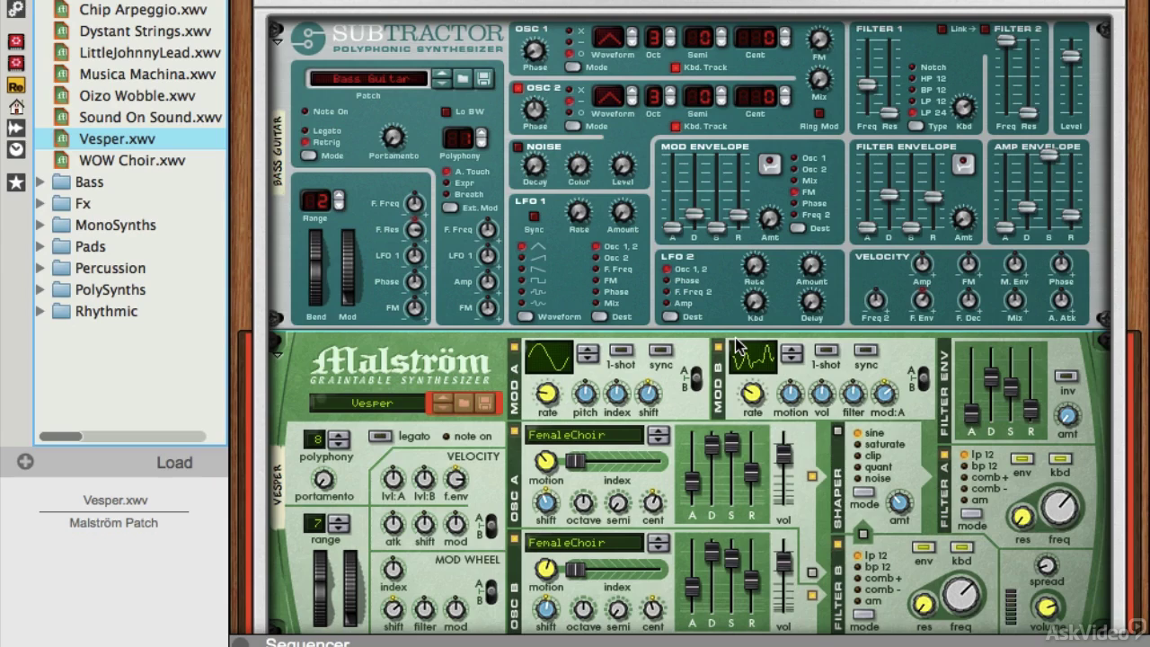
{"action": "left_click", "coordinate": [405, 38]}
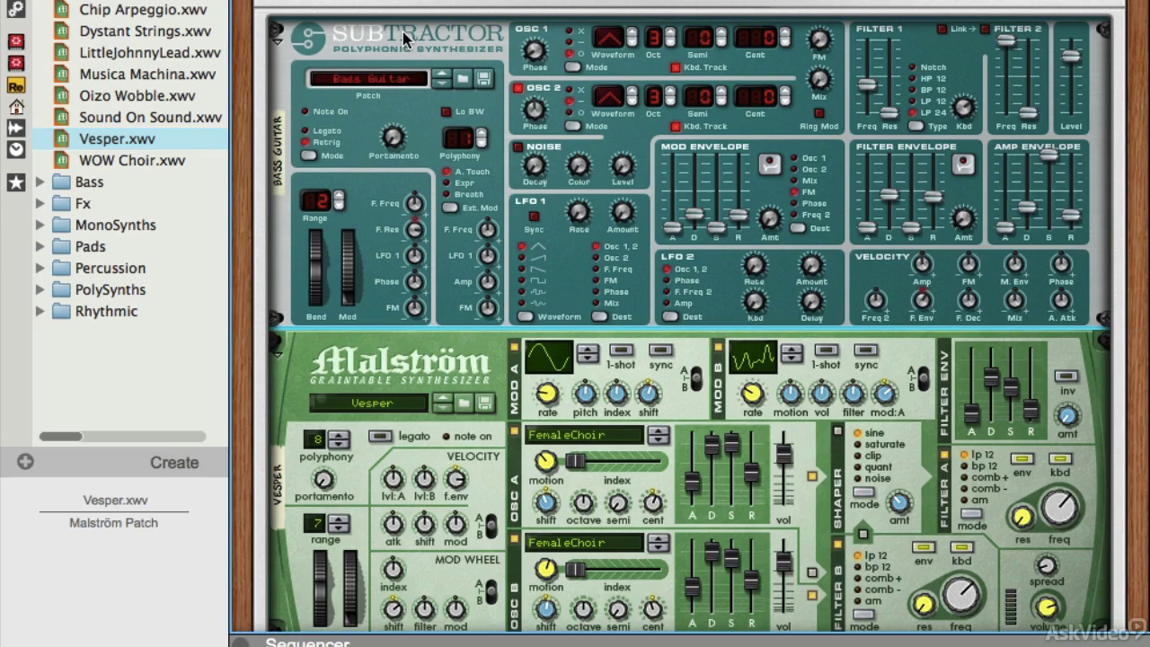
Insert a Line Mixer 6:2 (Line Mixer 1) between the SubTractor and the Malström
{"action": "right_click", "coordinate": [457, 49]}
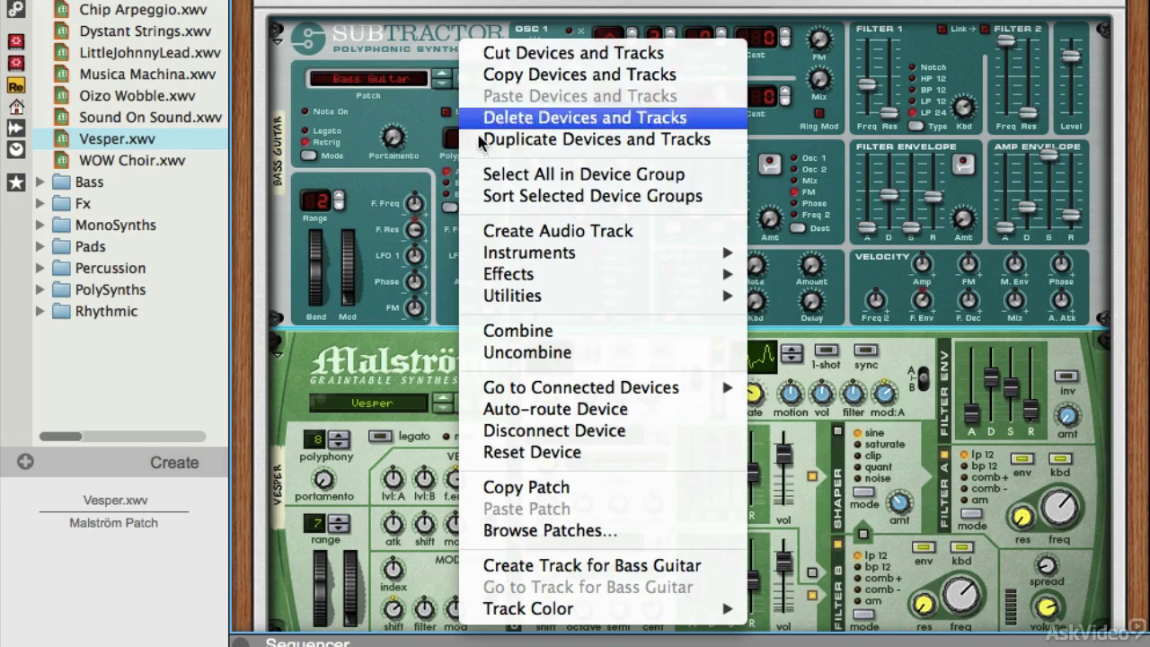
{"action": "mouse_move", "coordinate": [510, 300]}
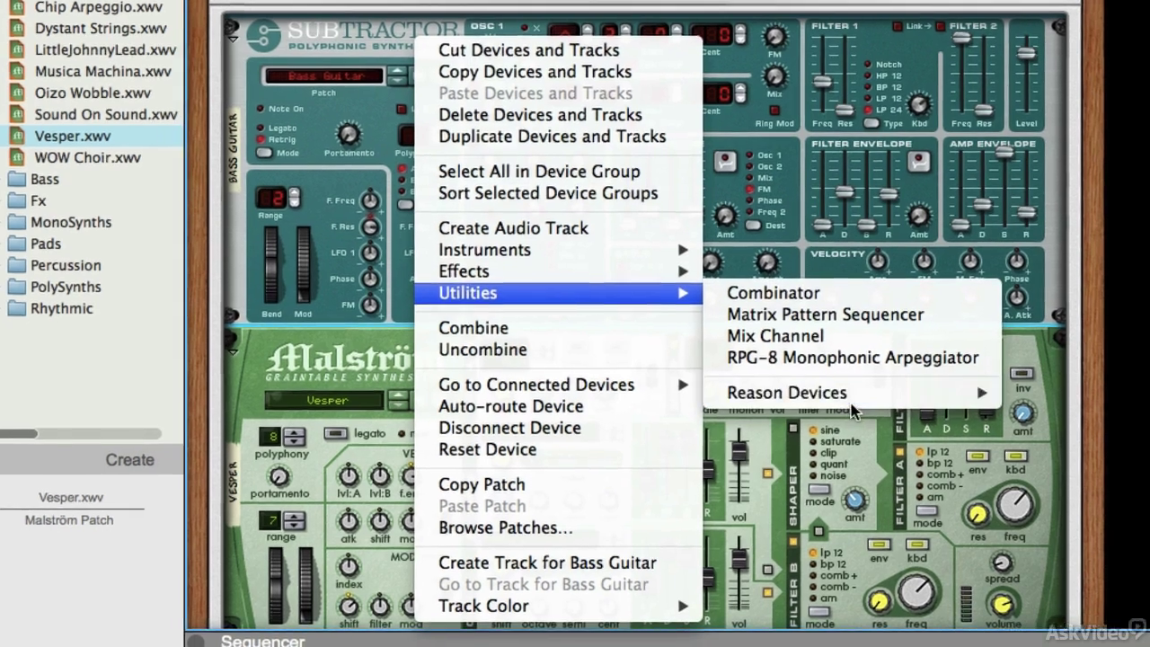
{"action": "mouse_move", "coordinate": [831, 395]}
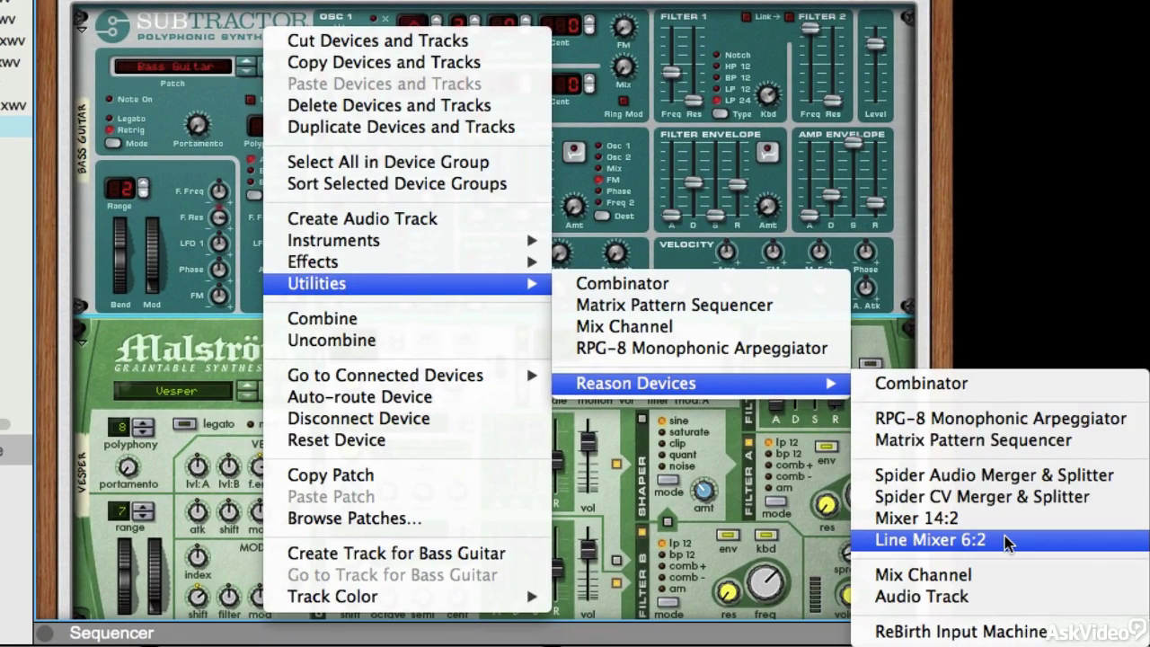
{"action": "left_click", "coordinate": [1005, 539]}
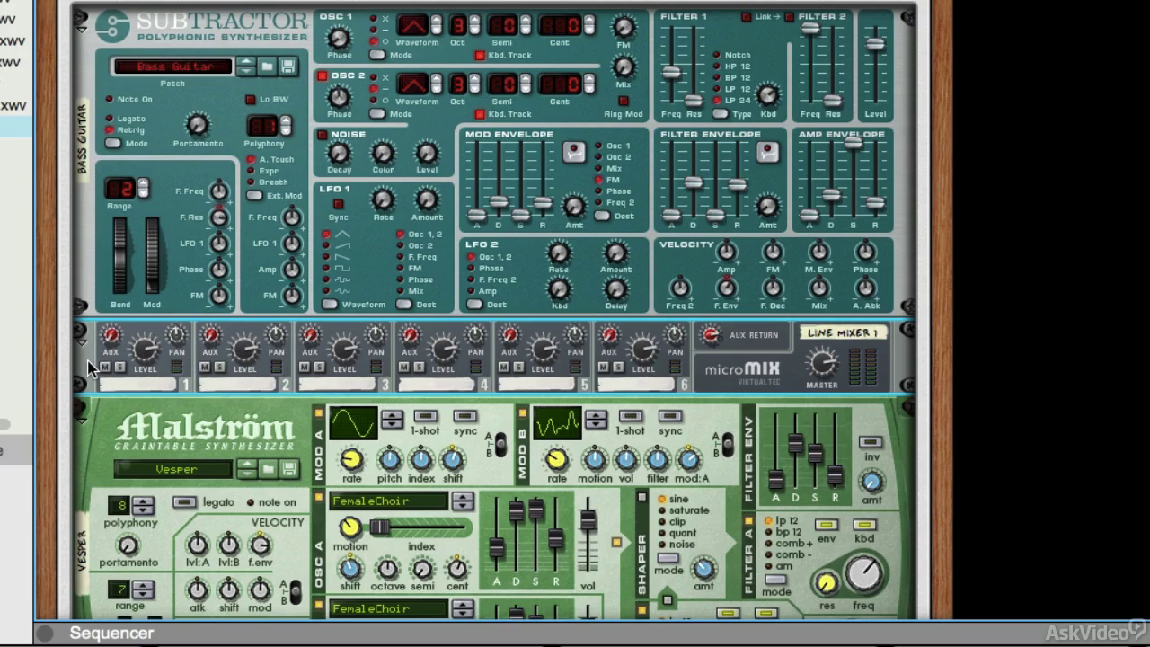
Drag the Line Mixer above the SubTractor and flip the rack to its rear view
{"action": "left_click_drag", "start_coordinate": [90, 369], "coordinate": [99, 106]}
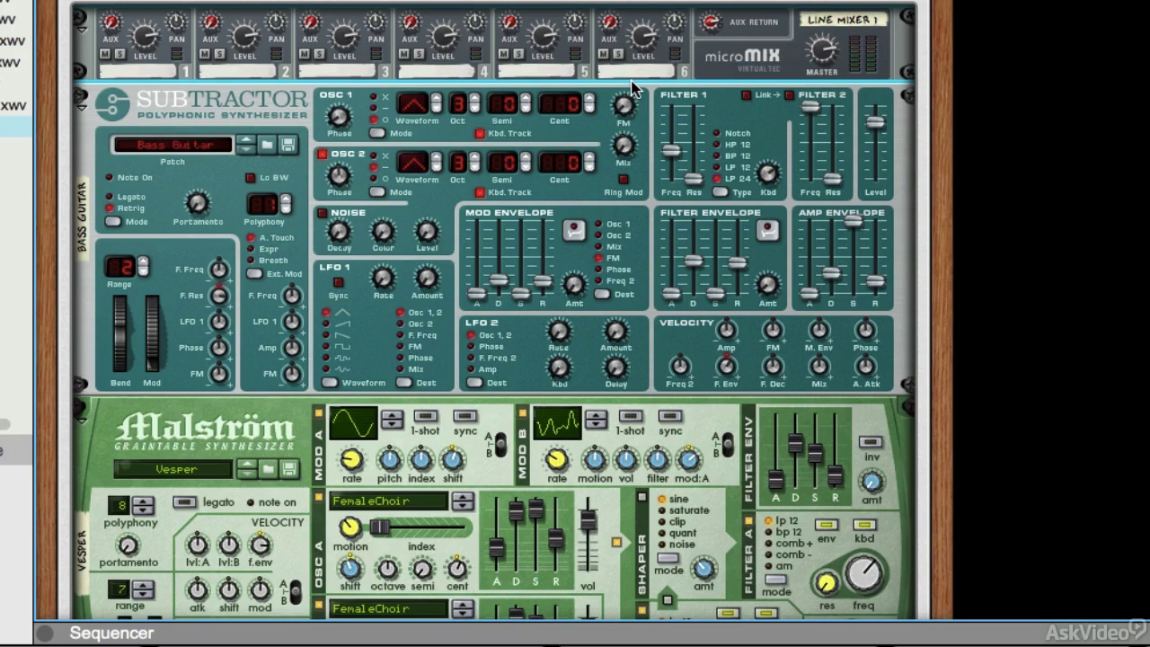
{"action": "key", "text": "Tab"}
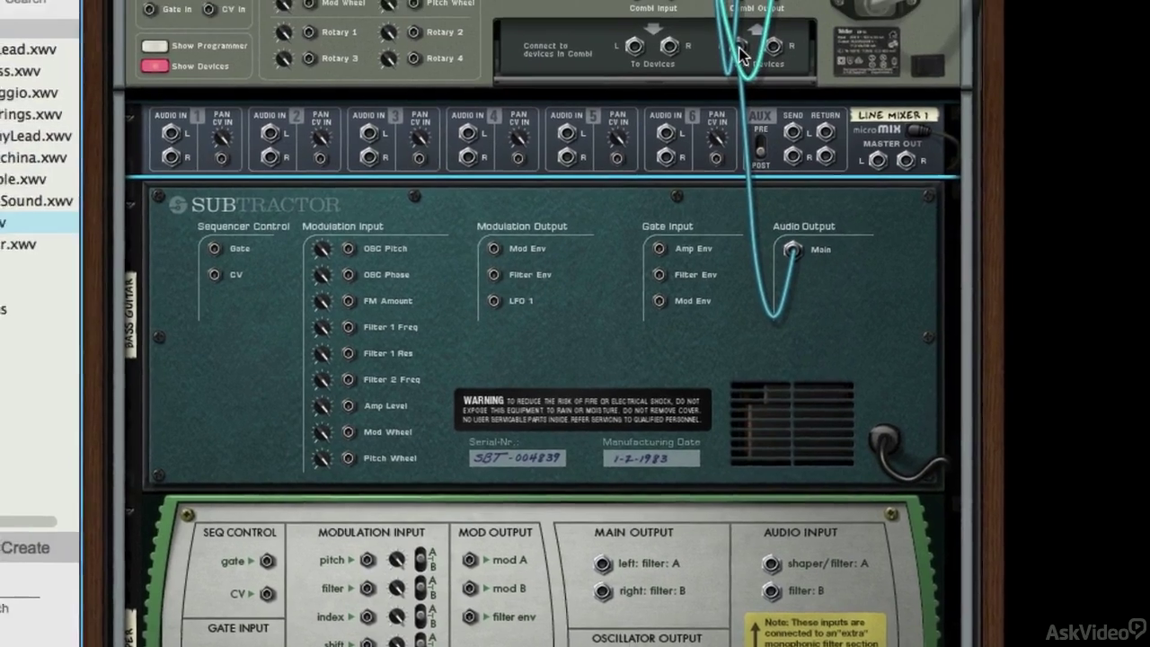
Re-route the SubTractor's main output from the Combinator's From Devices L into mixer channel 1
{"action": "left_click_drag", "start_coordinate": [741, 56], "coordinate": [740, 47]}
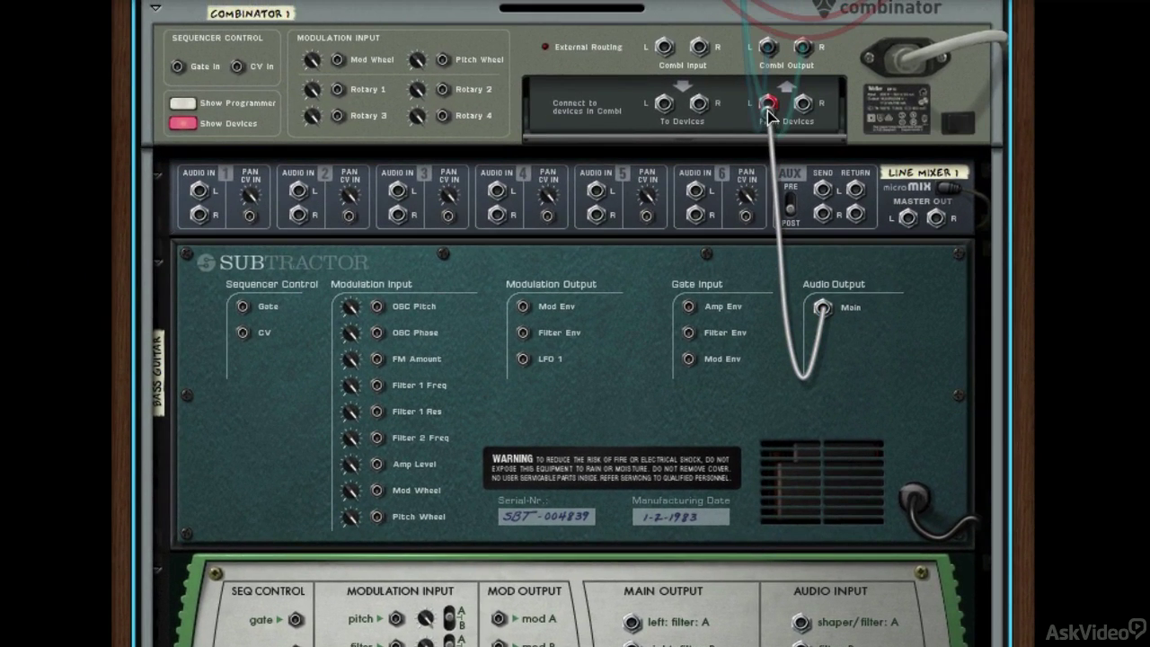
{"action": "left_click_drag", "start_coordinate": [769, 105], "coordinate": [198, 190]}
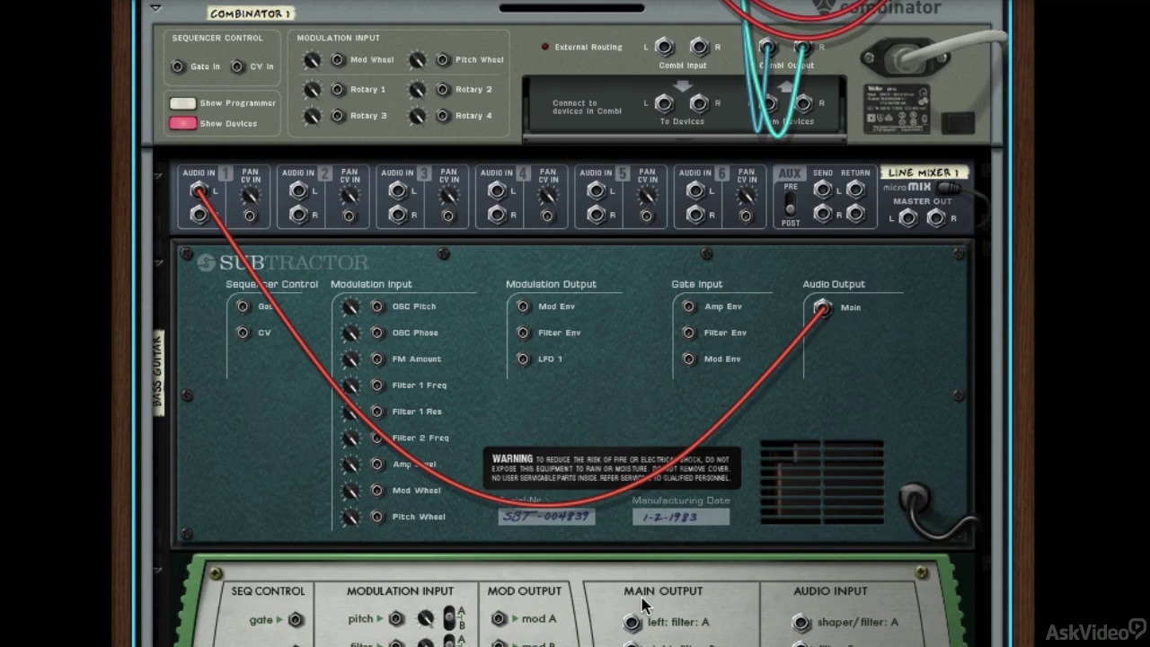
{"action": "scroll", "coordinate": [221, 97], "scroll_direction": "down", "scroll_amount": 3}
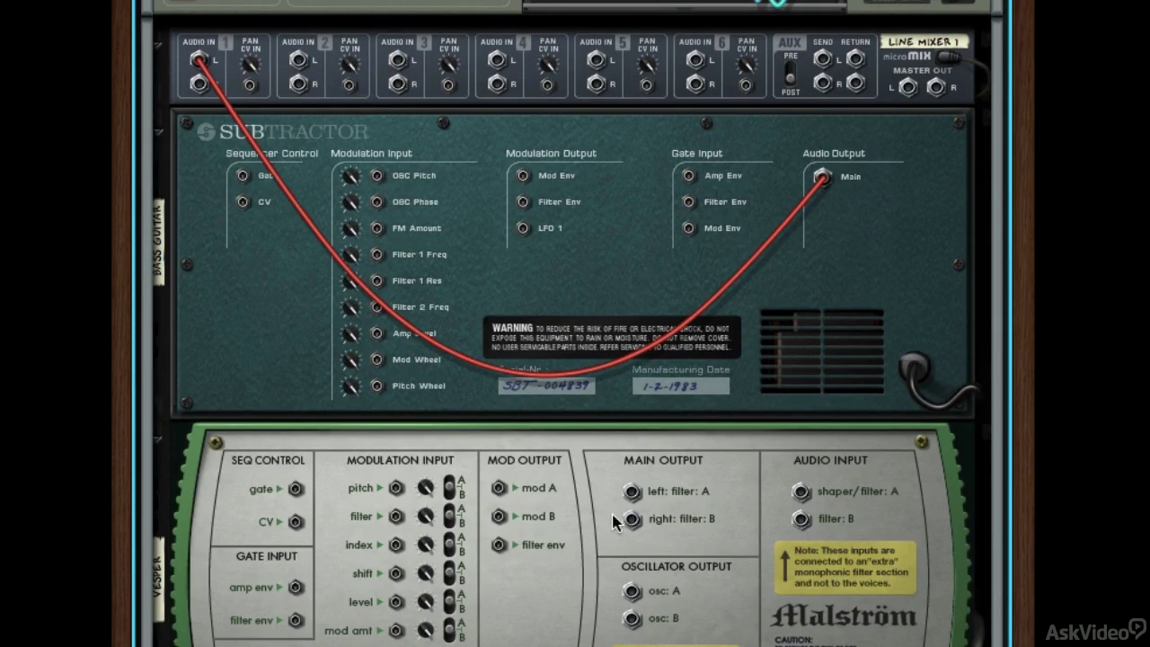
Cable the Malström's left and right main outputs into Line Mixer channel 2 inputs
{"action": "left_click_drag", "start_coordinate": [633, 494], "coordinate": [299, 61]}
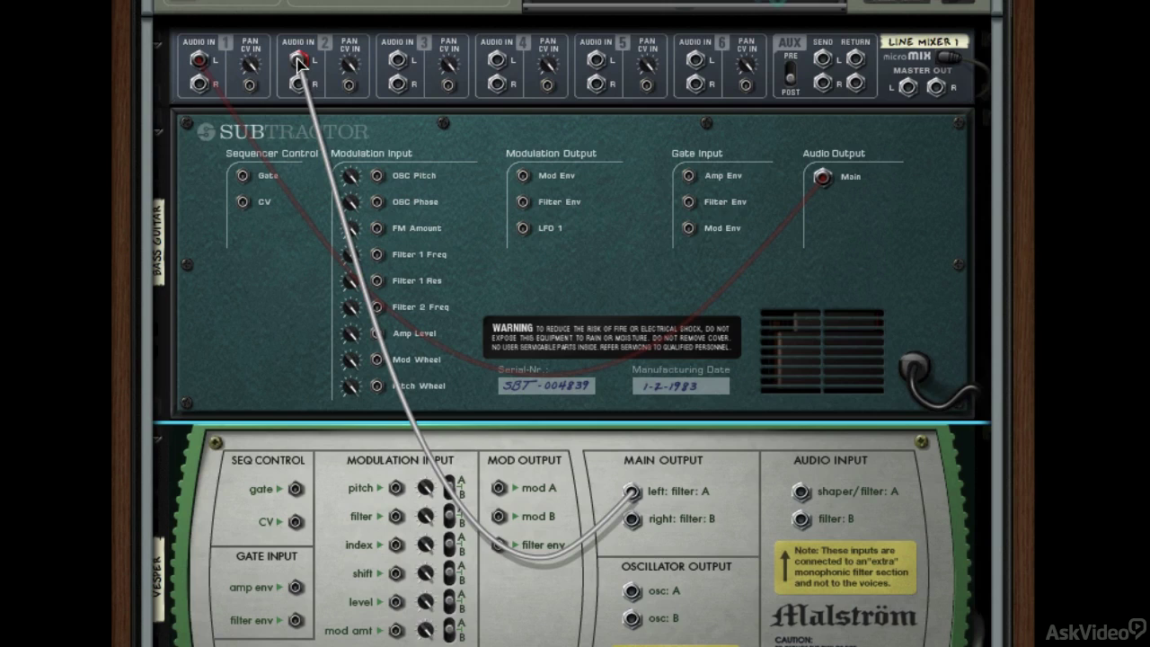
{"action": "left_click_drag", "start_coordinate": [299, 61], "coordinate": [299, 61]}
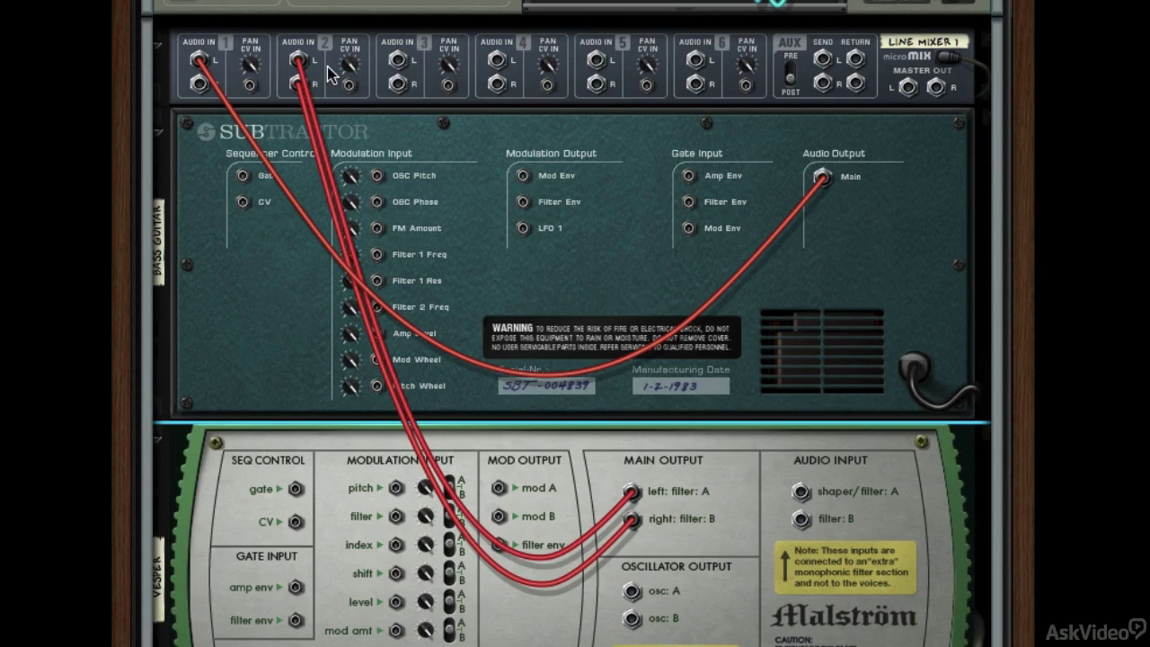
{"action": "left_click", "coordinate": [476, 269]}
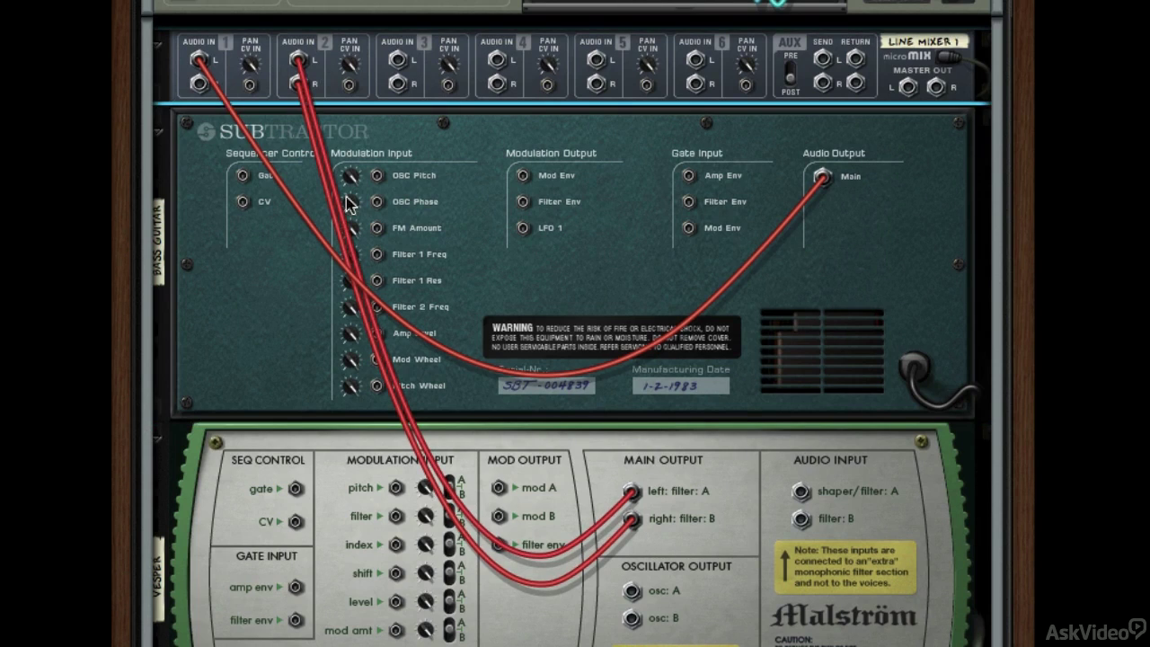
{"action": "scroll", "coordinate": [481, 178], "scroll_direction": "up", "scroll_amount": 3}
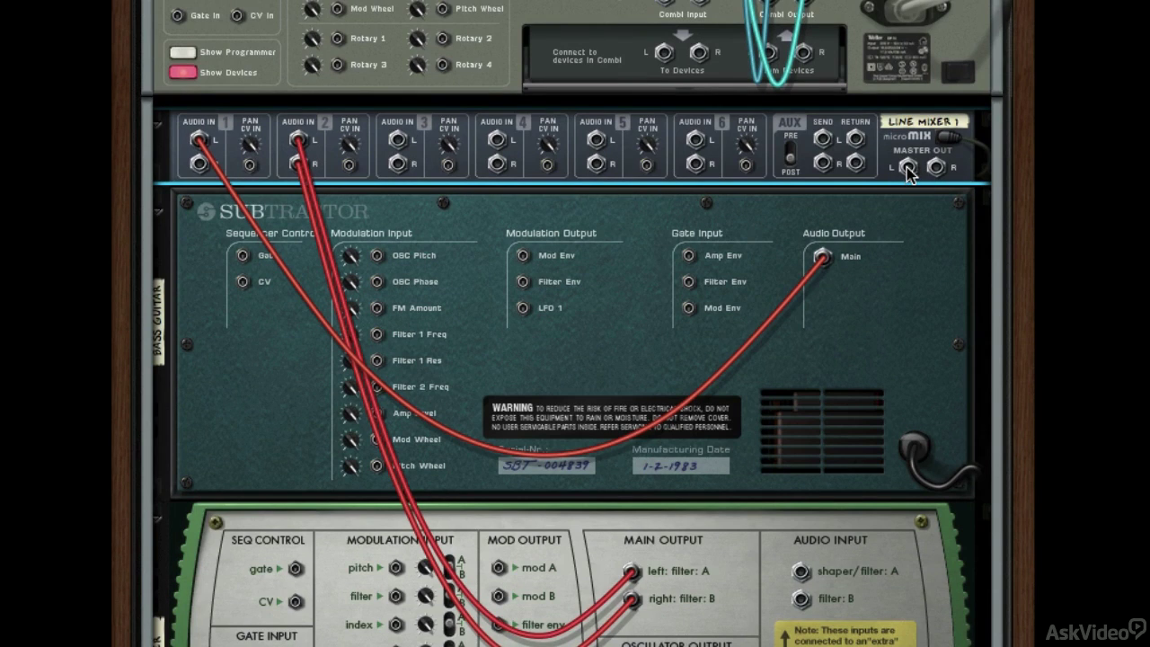
Cable Line Mixer 1's master outputs to the Combinator's From Devices inputs, then flip the rack to the front
{"action": "mouse_move", "coordinate": [910, 169]}
{"action": "left_mouse_down"}
{"action": "mouse_move", "coordinate": [785, 86]}
{"action": "mouse_move", "coordinate": [770, 88]}
{"action": "mouse_move", "coordinate": [766, 133]}
{"action": "mouse_move", "coordinate": [768, 115]}
{"action": "mouse_move", "coordinate": [907, 216]}
{"action": "mouse_move", "coordinate": [772, 123]}
{"action": "mouse_move", "coordinate": [909, 232]}
{"action": "mouse_move", "coordinate": [770, 118]}
{"action": "left_mouse_up"}
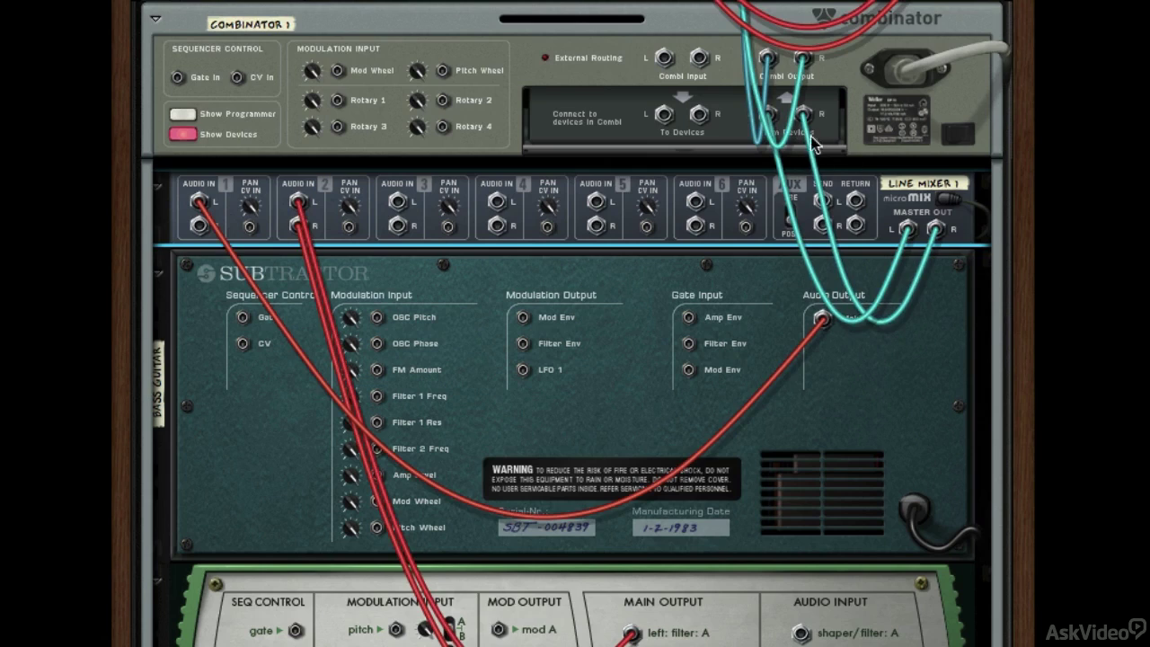
{"action": "mouse_move", "coordinate": [907, 217]}
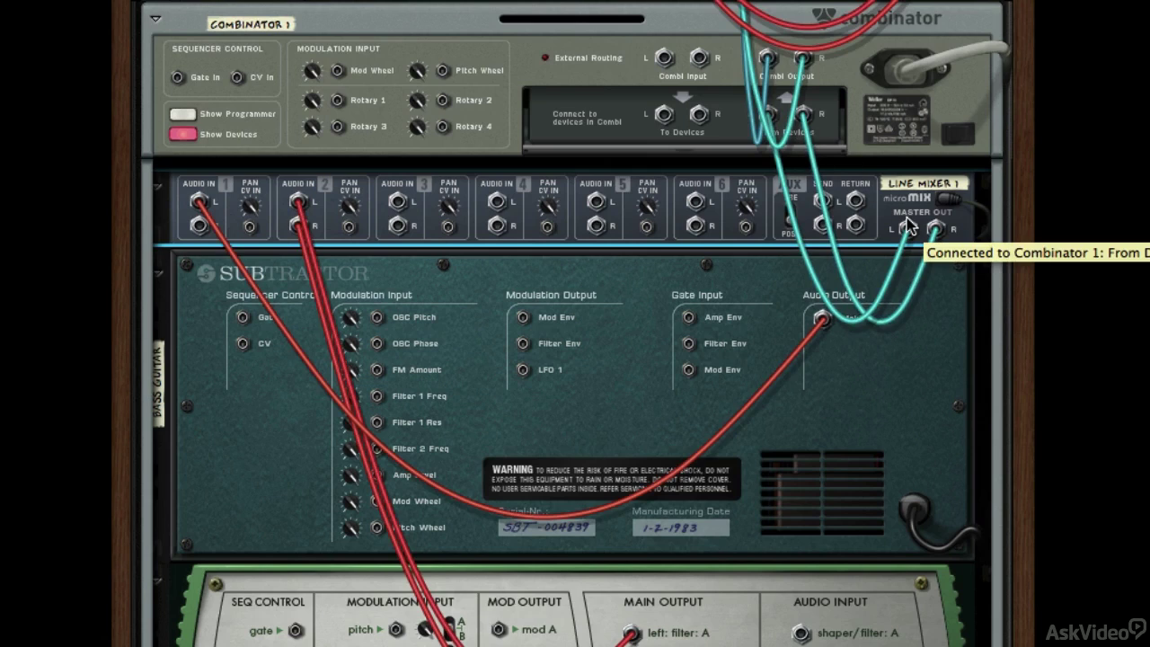
{"action": "key", "text": "Tab"}
Solo mixer channel 1 (Bass Guitar SubTractor), then channel 2 (Vesper Malström)
{"action": "scroll", "coordinate": [855, 172], "scroll_direction": "down", "scroll_amount": 4}
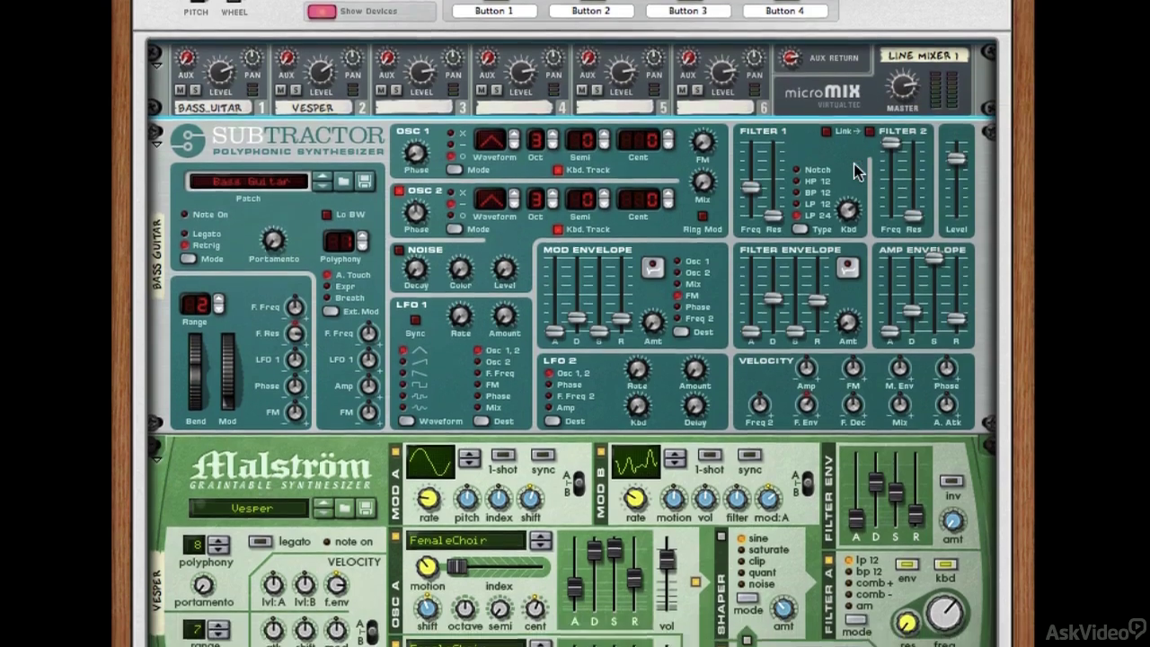
{"action": "scroll", "coordinate": [857, 172], "scroll_direction": "down", "scroll_amount": 1}
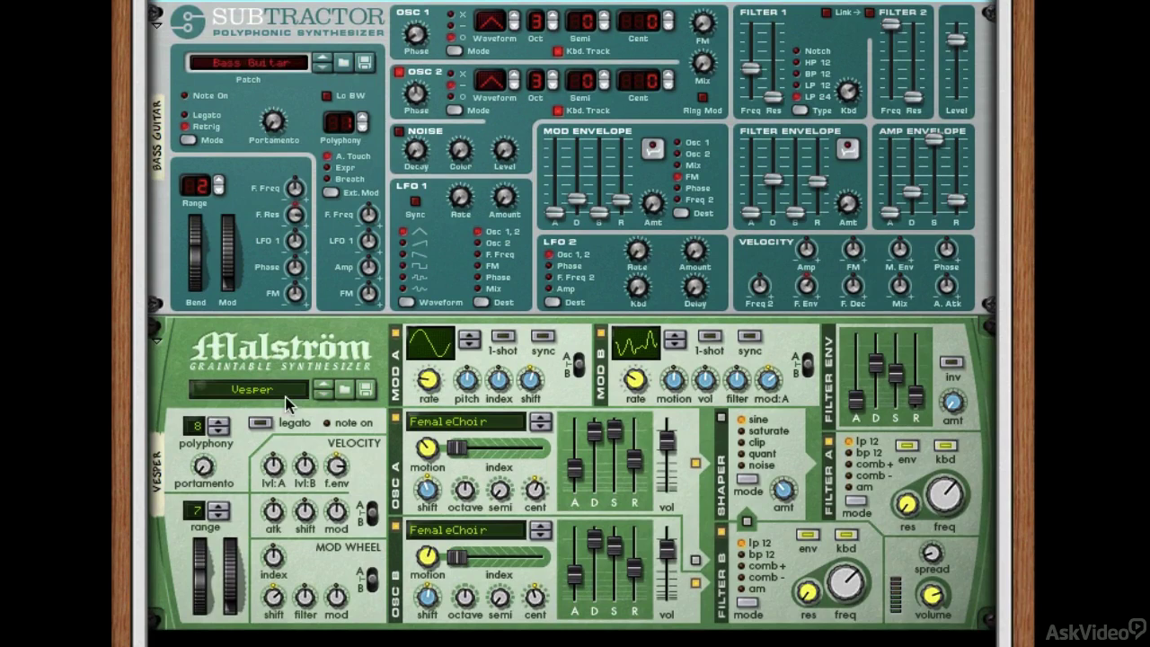
{"action": "scroll", "coordinate": [235, 75], "scroll_direction": "up", "scroll_amount": 3}
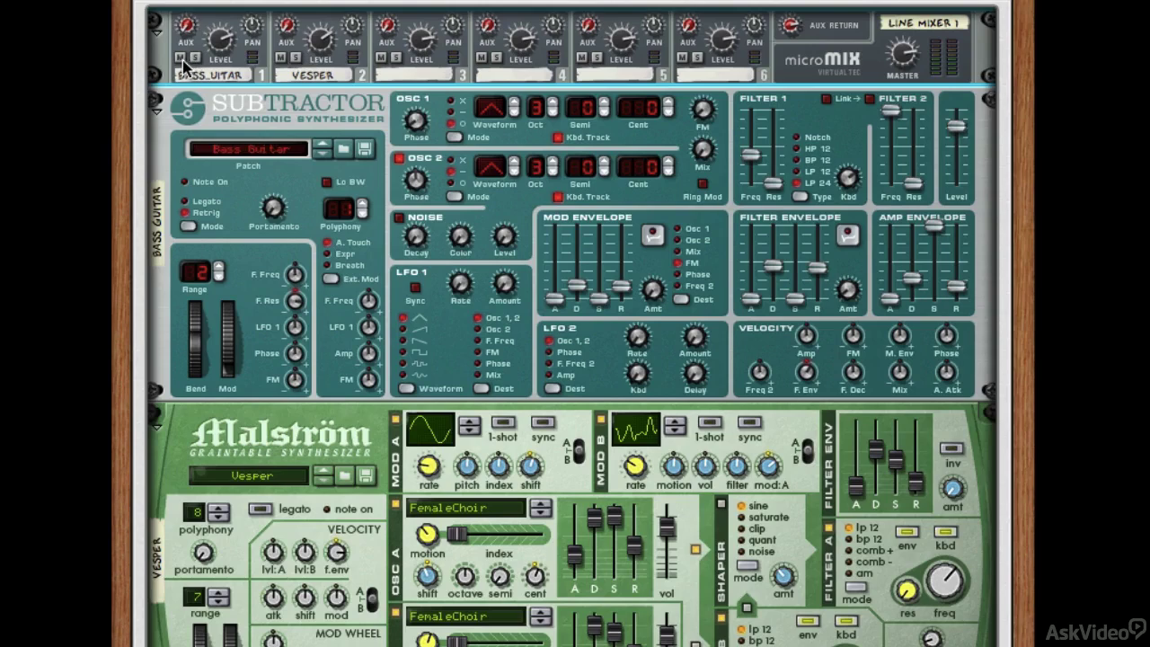
{"action": "left_click", "coordinate": [195, 57]}
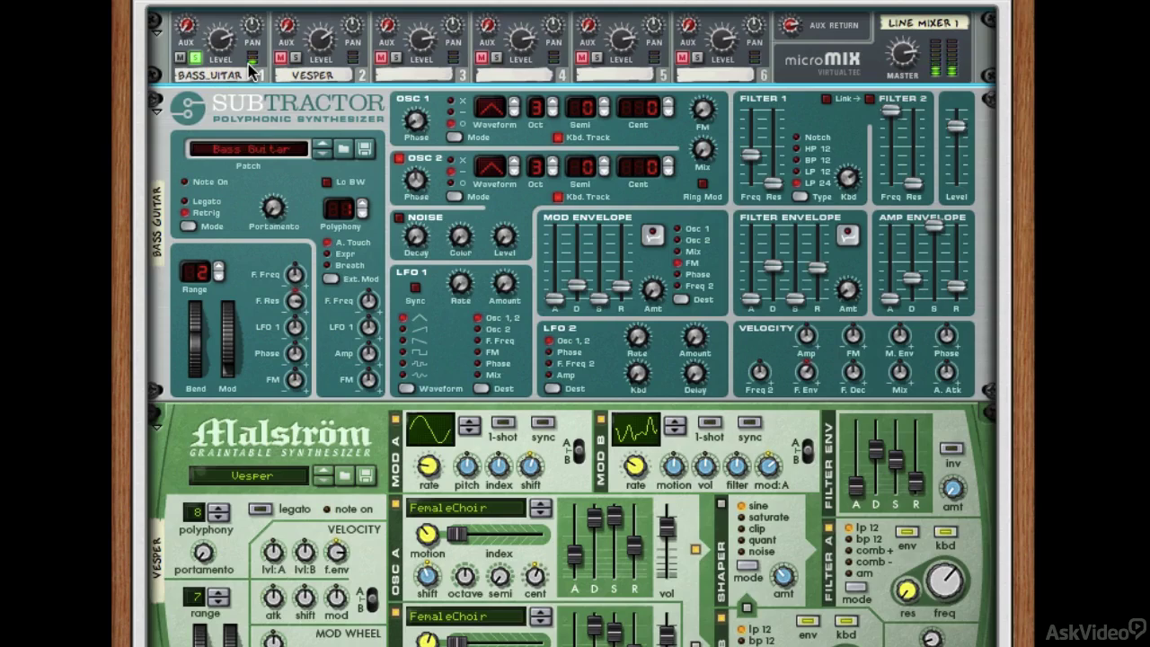
{"action": "left_click", "coordinate": [295, 57]}
{"action": "left_click", "coordinate": [195, 58]}
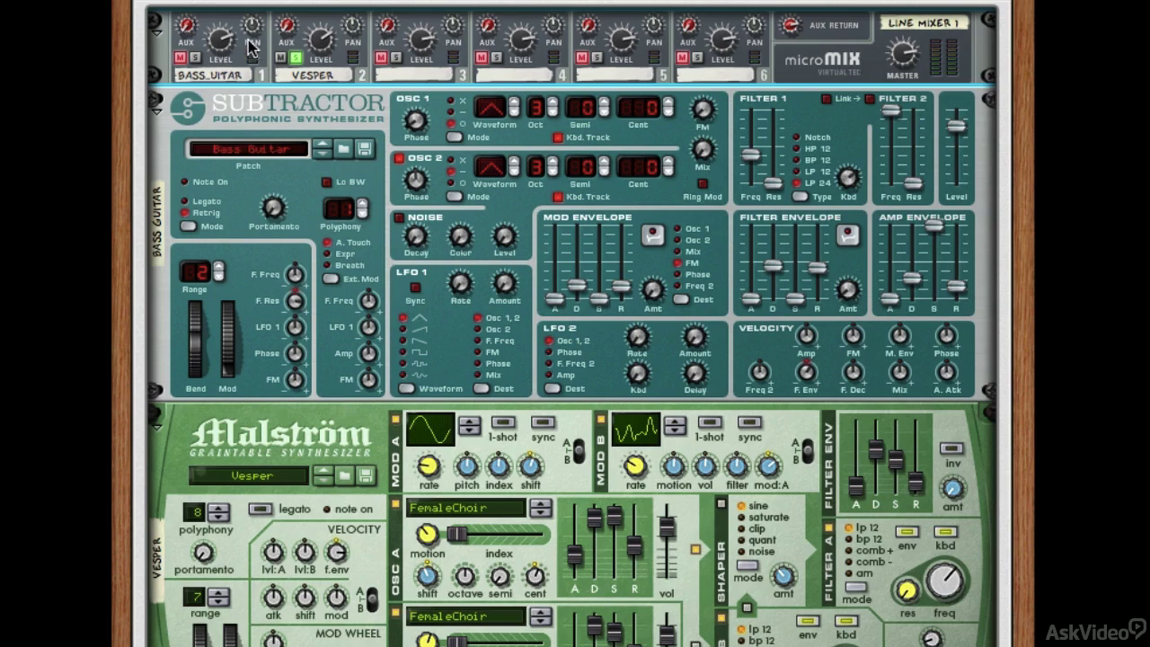
On Line Mixer 1, set channel 1's Level knob to 80 and channel 2's Aux knob to 18
{"action": "left_click_drag", "start_coordinate": [218, 39], "coordinate": [219, 47]}
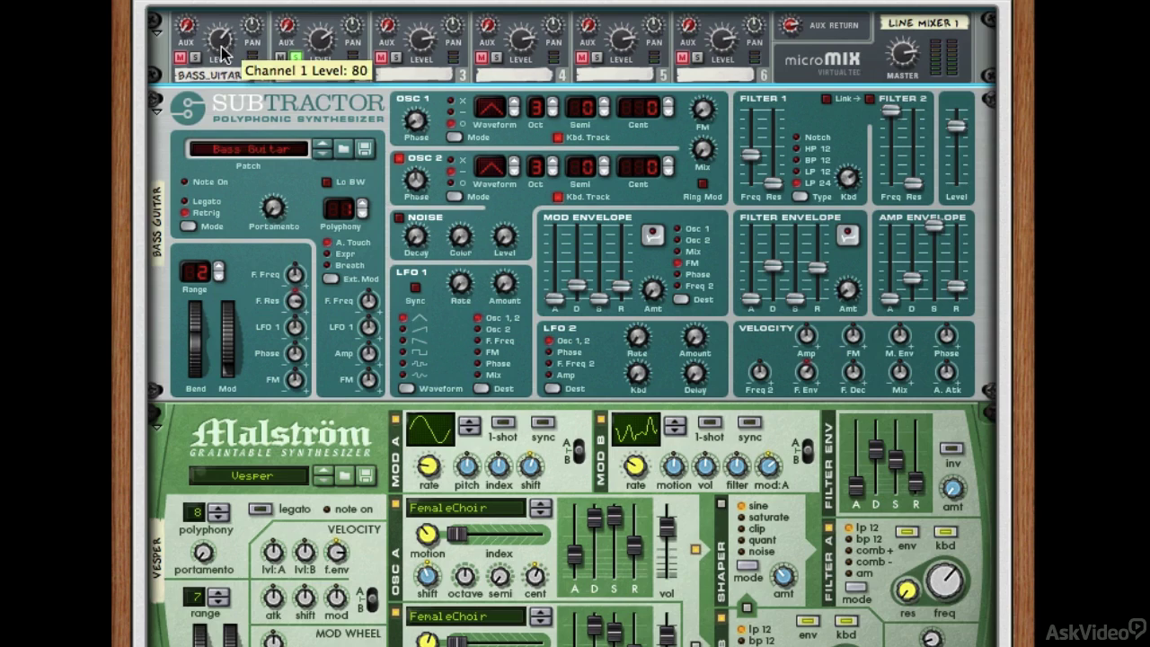
{"action": "left_click_drag", "start_coordinate": [290, 40], "coordinate": [356, 31]}
{"action": "scroll", "coordinate": [755, 266], "scroll_direction": "up", "scroll_amount": 1}
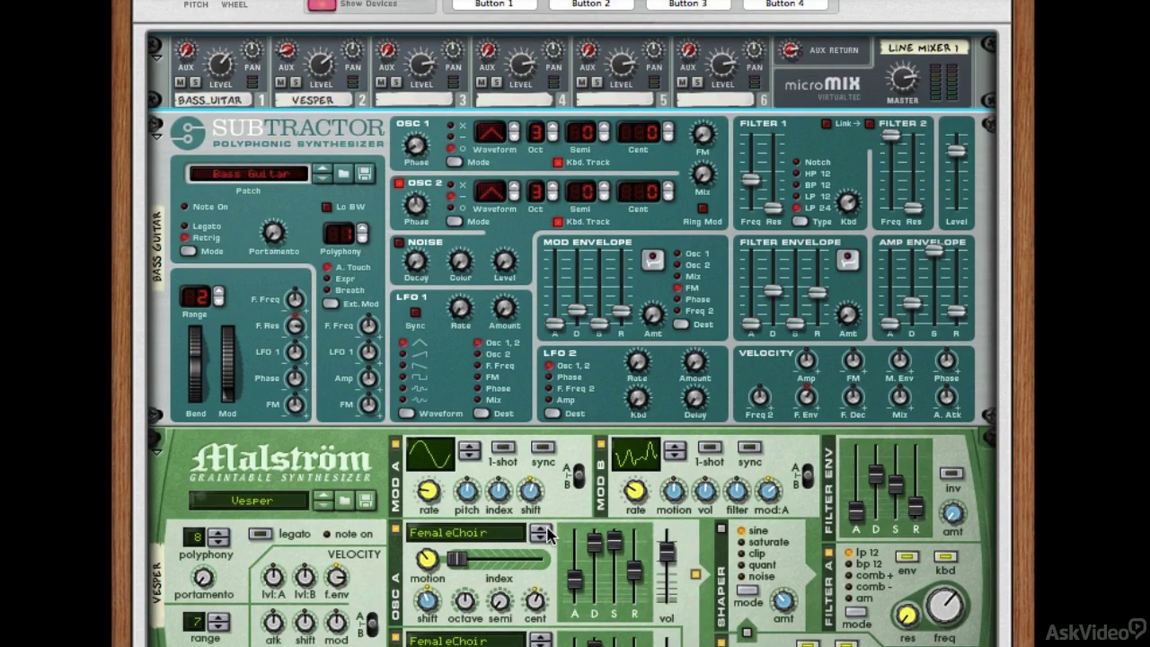
{"action": "scroll", "coordinate": [550, 537], "scroll_direction": "up", "scroll_amount": 2}
{"action": "scroll", "coordinate": [550, 537], "scroll_direction": "down", "scroll_amount": 1}
{"action": "scroll", "coordinate": [550, 536], "scroll_direction": "down", "scroll_amount": 1}
{"action": "scroll", "coordinate": [517, 148], "scroll_direction": "up", "scroll_amount": 2}
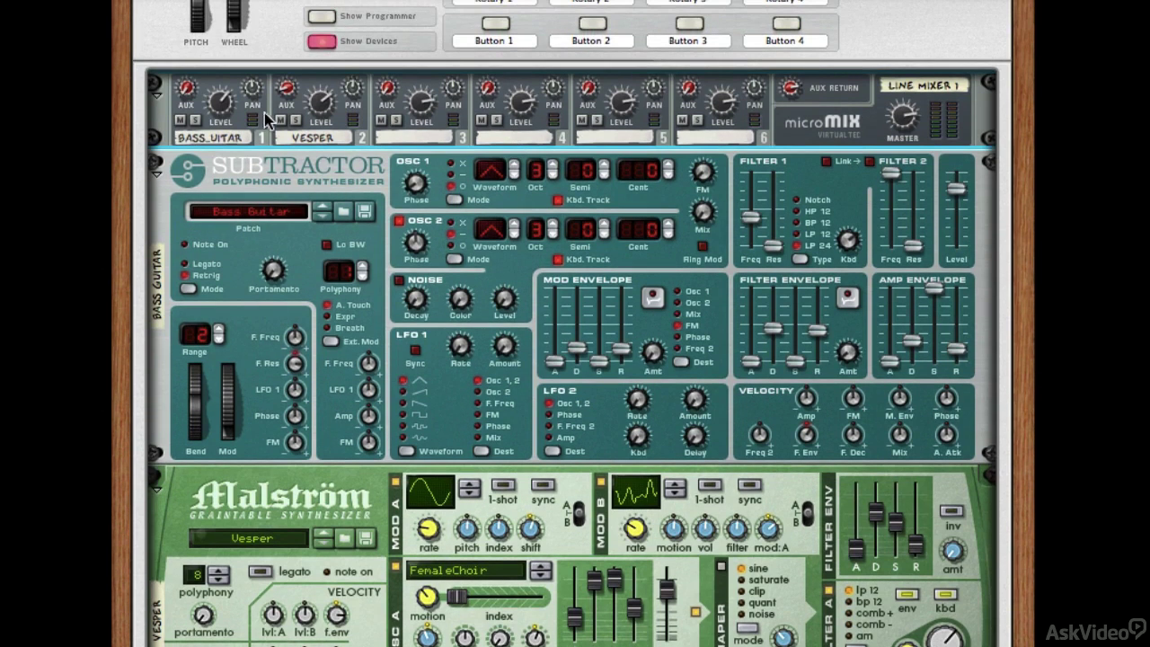
{"action": "scroll", "coordinate": [651, 224], "scroll_direction": "down", "scroll_amount": 3}
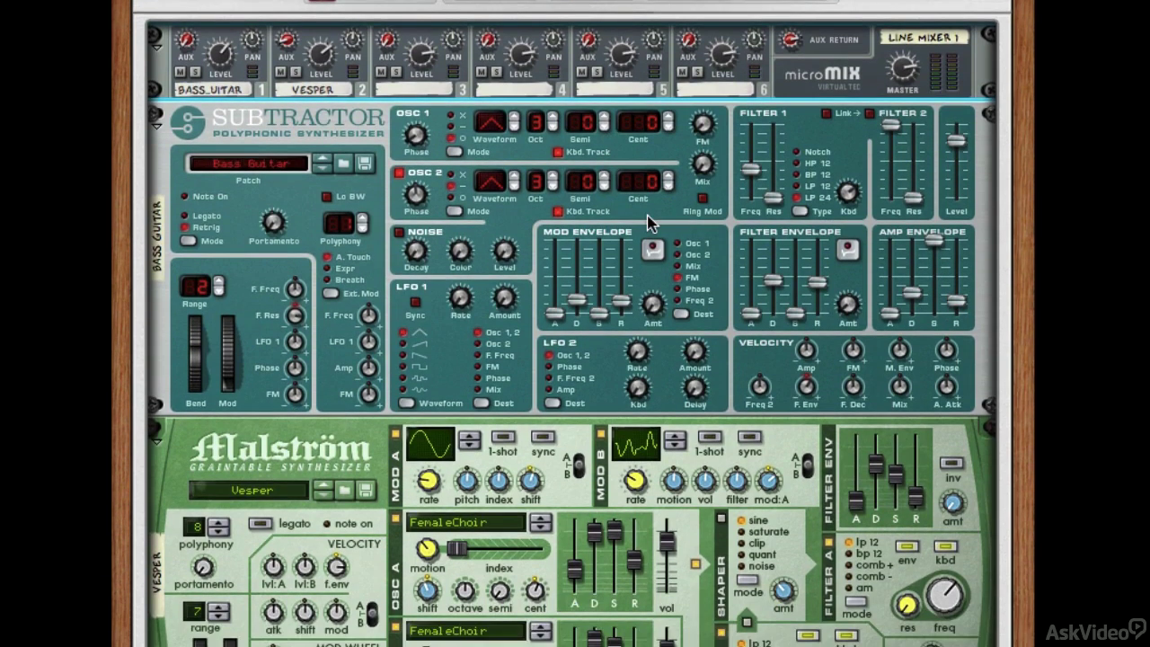